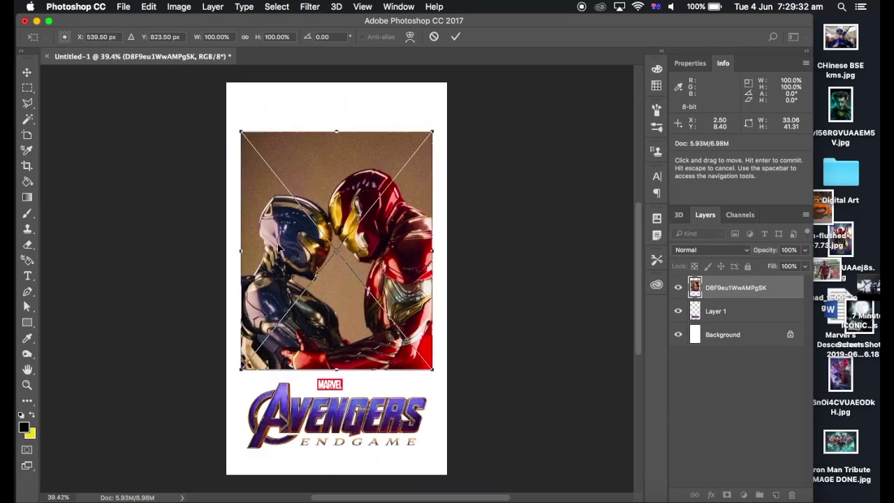
- Commit the placed photo of the two armored figures at its current size and position
{"action": "key", "text": "Return"}
{"action": "right_click", "coordinate": [397, 168]}
{"action": "right_click", "coordinate": [748, 288]}
{"action": "key", "text": "Escape"}
{"action": "scroll", "coordinate": [210, 308], "scroll_direction": "up", "scroll_amount": 5}
{"action": "scroll", "coordinate": [140, 335], "scroll_direction": "up", "scroll_amount": 3}
- Start a Pen path along the left helmet's outline and the red helmet's top
{"action": "key", "text": "p"}
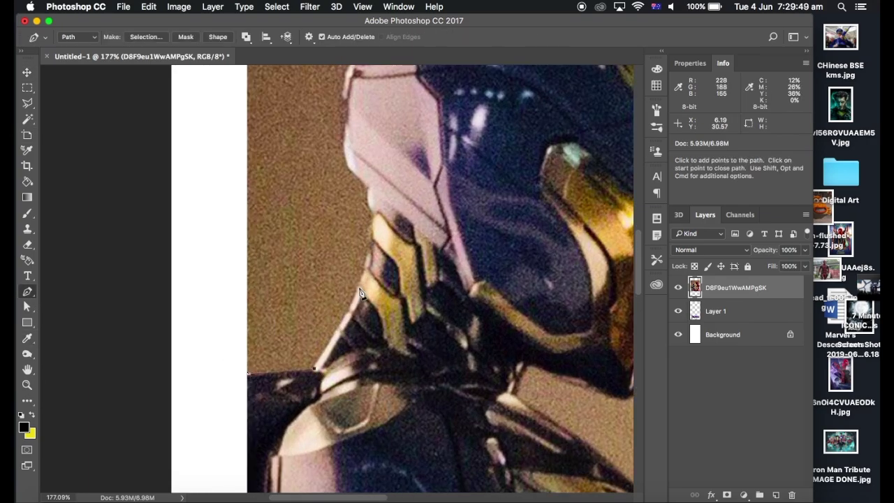
{"action": "left_click", "coordinate": [342, 91]}
{"action": "scroll", "coordinate": [343, 96], "scroll_direction": "up", "scroll_amount": 5}
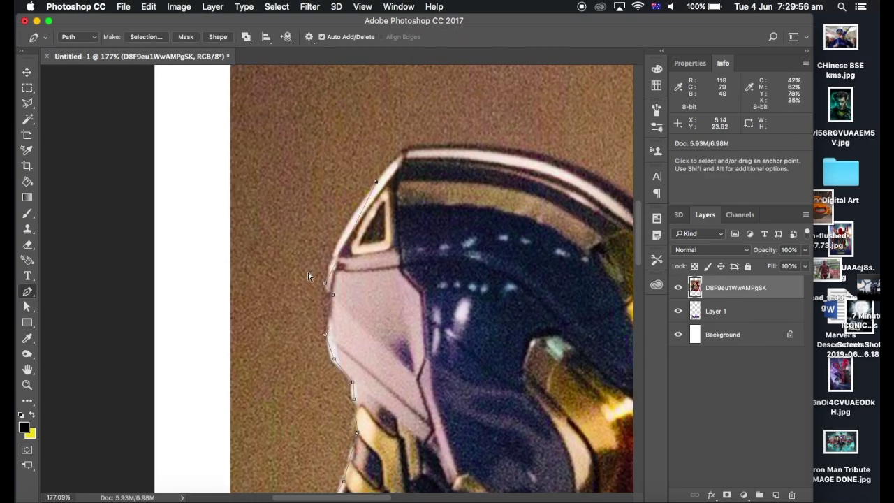
{"action": "left_click", "coordinate": [566, 166]}
{"action": "scroll", "coordinate": [566, 166], "scroll_direction": "right", "scroll_amount": 5}
{"action": "left_click", "coordinate": [413, 193]}
{"action": "left_click", "coordinate": [462, 202]}
{"action": "scroll", "coordinate": [521, 84], "scroll_direction": "up", "scroll_amount": 3}
{"action": "left_click", "coordinate": [432, 211]}
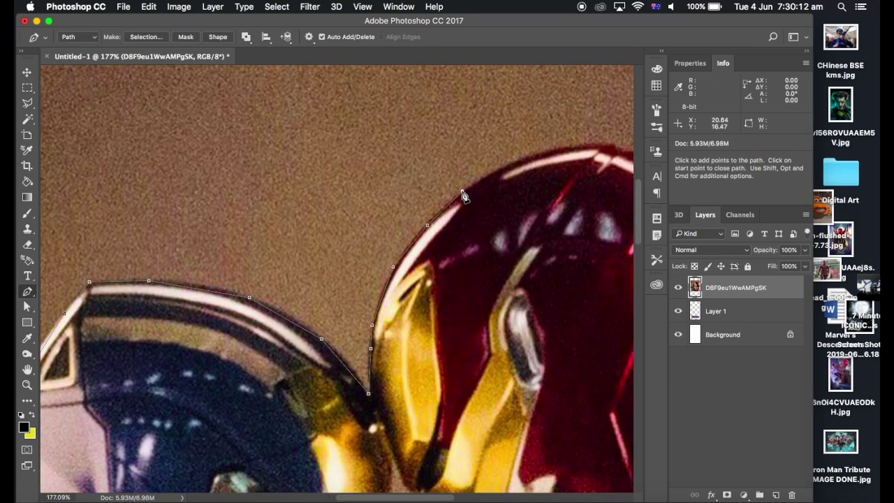
{"action": "left_click", "coordinate": [466, 179]}
{"action": "left_click", "coordinate": [520, 145]}
{"action": "left_click", "coordinate": [591, 132]}
- Continue the path over the red helmet, down its back and along the shoulder
{"action": "scroll", "coordinate": [589, 139], "scroll_direction": "right", "scroll_amount": 5}
{"action": "left_click", "coordinate": [454, 181]}
{"action": "scroll", "coordinate": [493, 205], "scroll_direction": "up", "scroll_amount": 3}
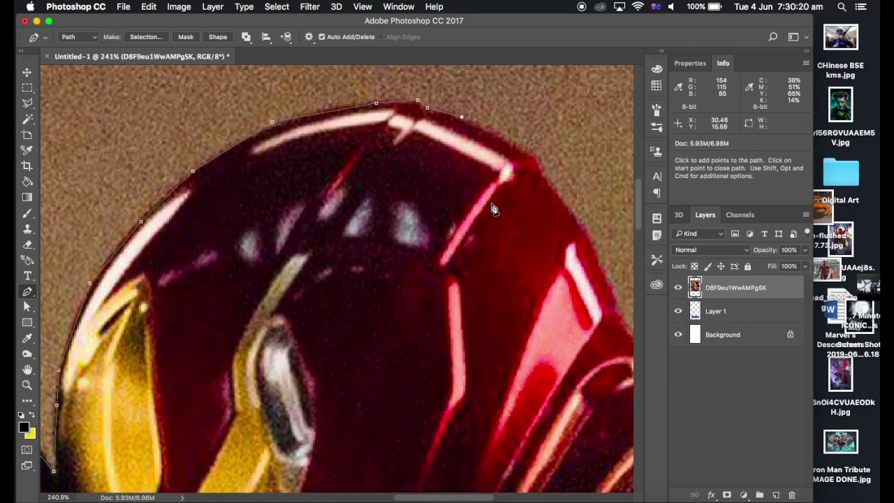
{"action": "left_click", "coordinate": [411, 223]}
{"action": "left_click", "coordinate": [519, 384]}
{"action": "left_click", "coordinate": [546, 429]}
{"action": "scroll", "coordinate": [546, 428], "scroll_direction": "down", "scroll_amount": 3}
{"action": "scroll", "coordinate": [546, 428], "scroll_direction": "right", "scroll_amount": 3}
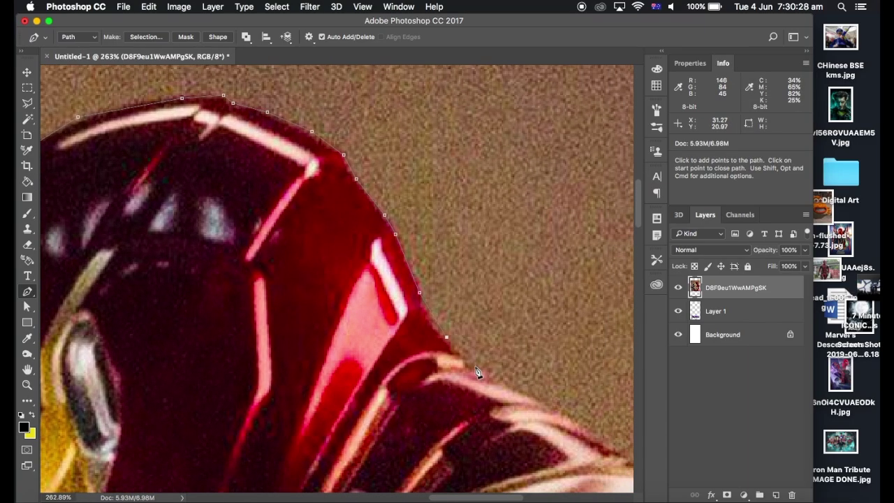
{"action": "left_click", "coordinate": [485, 369]}
{"action": "left_click", "coordinate": [517, 388]}
{"action": "scroll", "coordinate": [547, 406], "scroll_direction": "down", "scroll_amount": 2}
{"action": "scroll", "coordinate": [547, 405], "scroll_direction": "right", "scroll_amount": 5}
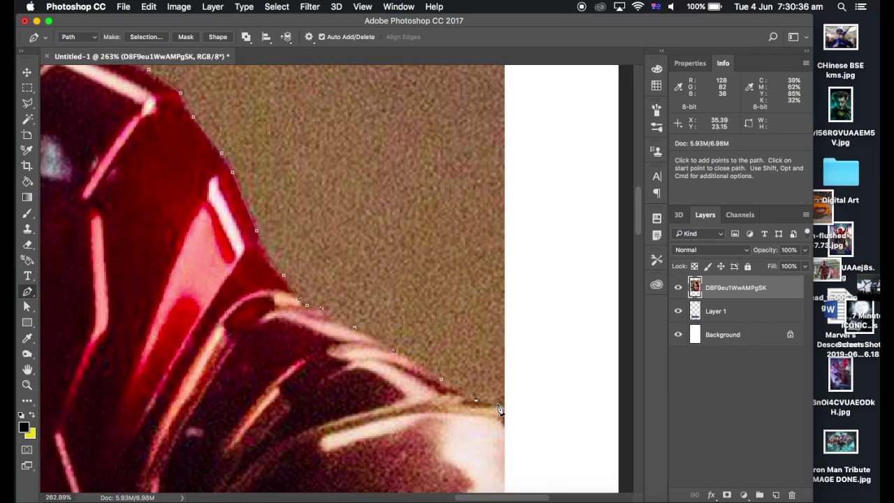
{"action": "scroll", "coordinate": [549, 415], "scroll_direction": "down", "scroll_amount": 3}
{"action": "scroll", "coordinate": [550, 415], "scroll_direction": "down", "scroll_amount": 2}
{"action": "scroll", "coordinate": [550, 417], "scroll_direction": "down", "scroll_amount": 2}
{"action": "scroll", "coordinate": [549, 415], "scroll_direction": "down", "scroll_amount": 1}
- Close the outline path and convert it into a selection with 0.1 feather
{"action": "left_click", "coordinate": [100, 392]}
{"action": "right_click", "coordinate": [236, 148]}
{"action": "left_click", "coordinate": [280, 199]}
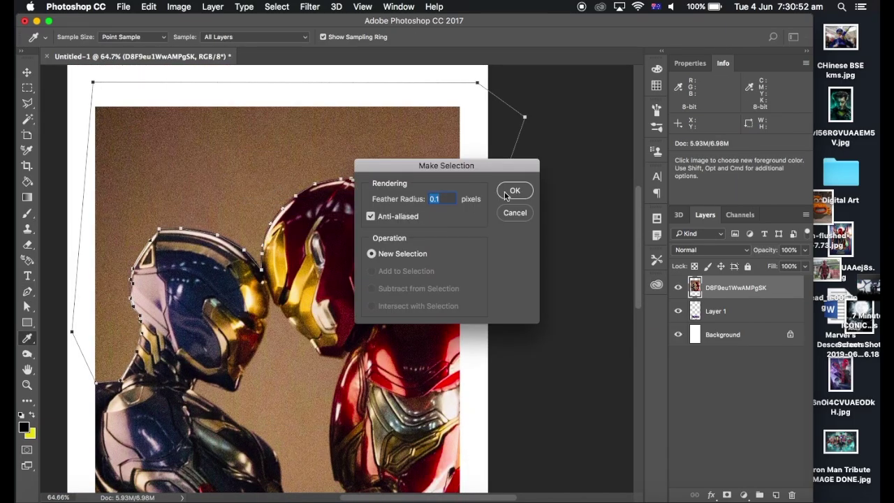
{"action": "left_click", "coordinate": [515, 186]}
{"action": "scroll", "coordinate": [334, 177], "scroll_direction": "up", "scroll_amount": 5}
{"action": "scroll", "coordinate": [376, 124], "scroll_direction": "down", "scroll_amount": 2}
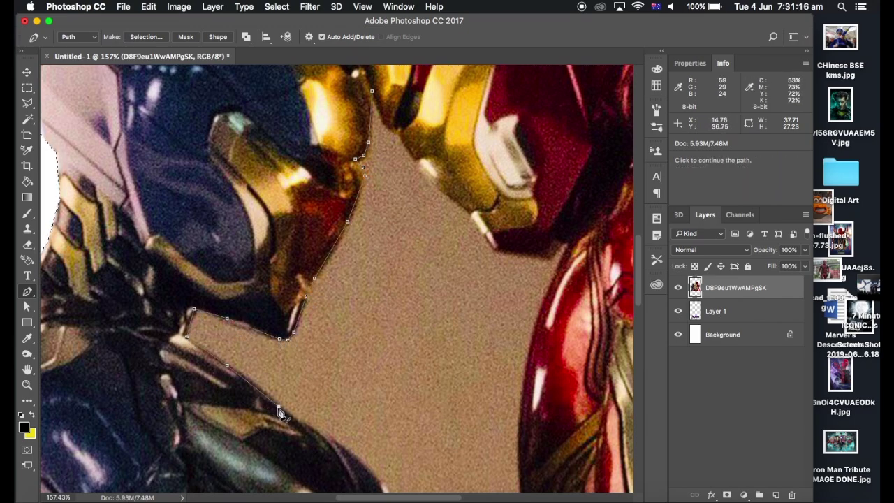
- Trace a closed Pen path around the brown gap between the two helmets
{"action": "left_click", "coordinate": [314, 429]}
{"action": "left_click", "coordinate": [337, 441]}
{"action": "left_click", "coordinate": [372, 470]}
{"action": "scroll", "coordinate": [350, 329], "scroll_direction": "down", "scroll_amount": 5}
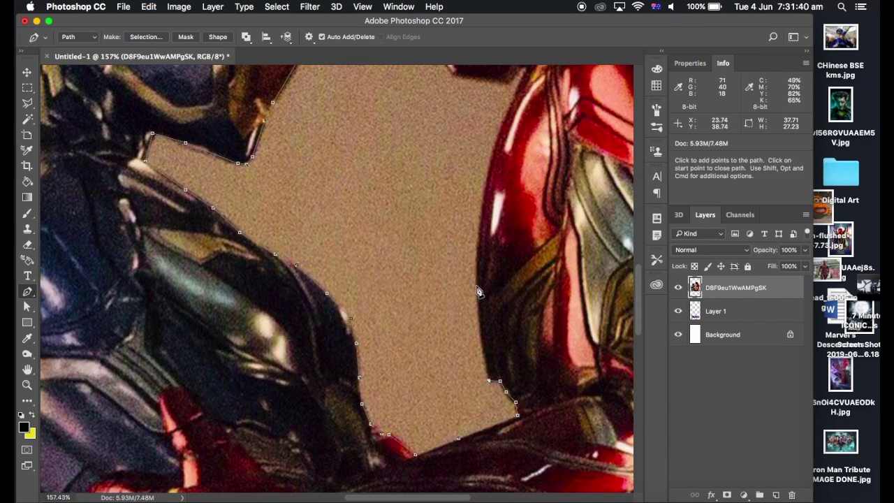
{"action": "scroll", "coordinate": [496, 146], "scroll_direction": "up", "scroll_amount": 5}
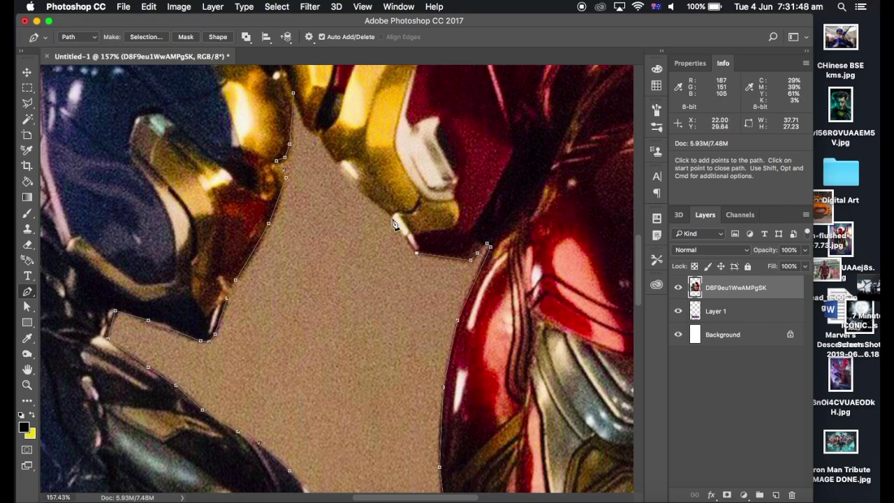
{"action": "left_click", "coordinate": [292, 92]}
- Turn the gap path into a selection and delete the brown backdrop to white
{"action": "right_click", "coordinate": [343, 275]}
{"action": "left_click", "coordinate": [515, 192]}
{"action": "key", "text": "Delete"}
{"action": "key", "text": "m"}
{"action": "scroll", "coordinate": [122, 187], "scroll_direction": "down", "scroll_amount": 5}
{"action": "scroll", "coordinate": [123, 187], "scroll_direction": "up", "scroll_amount": 3}
{"action": "scroll", "coordinate": [122, 187], "scroll_direction": "down", "scroll_amount": 3}
- Switch to the Spot Healing Brush and set its size to 55
{"action": "key", "text": "v"}
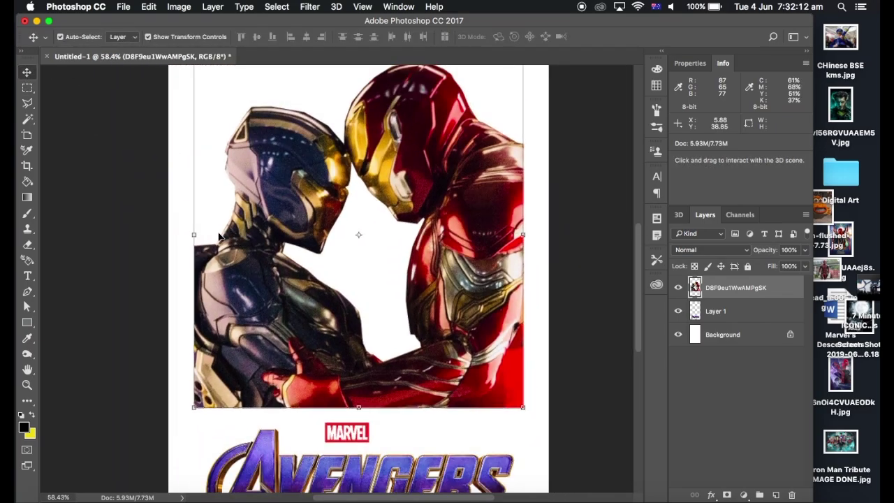
{"action": "scroll", "coordinate": [219, 237], "scroll_direction": "up", "scroll_amount": 3}
{"action": "scroll", "coordinate": [218, 238], "scroll_direction": "right", "scroll_amount": 5}
{"action": "left_click", "coordinate": [28, 228]}
{"action": "scroll", "coordinate": [371, 90], "scroll_direction": "up", "scroll_amount": 2}
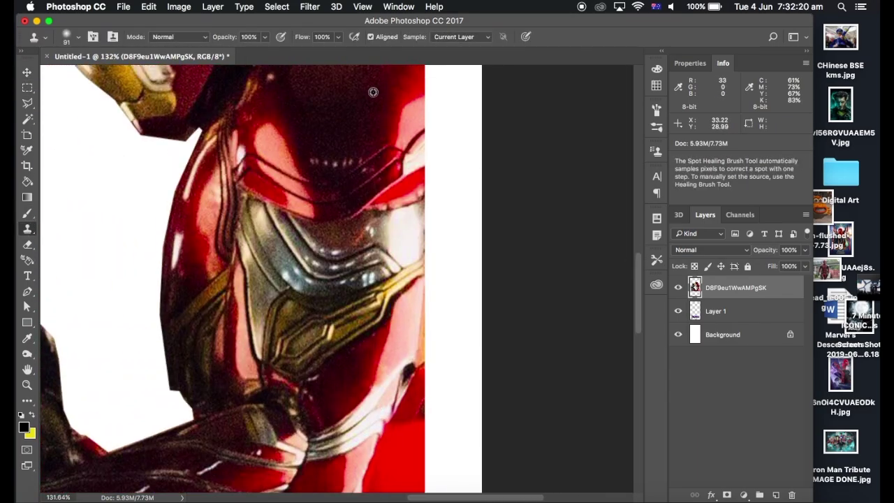
{"action": "scroll", "coordinate": [440, 289], "scroll_direction": "down", "scroll_amount": 2}
{"action": "scroll", "coordinate": [482, 315], "scroll_direction": "down", "scroll_amount": 2}
{"action": "left_click", "coordinate": [78, 37]}
{"action": "key", "text": "Return"}
- Set the Dodge tool to a Shadows/Midtones range with low exposure
{"action": "scroll", "coordinate": [492, 272], "scroll_direction": "down", "scroll_amount": 5}
{"action": "scroll", "coordinate": [492, 272], "scroll_direction": "up", "scroll_amount": 2}
{"action": "left_click", "coordinate": [27, 72]}
{"action": "left_click", "coordinate": [27, 355]}
{"action": "scroll", "coordinate": [446, 117], "scroll_direction": "down", "scroll_amount": 2}
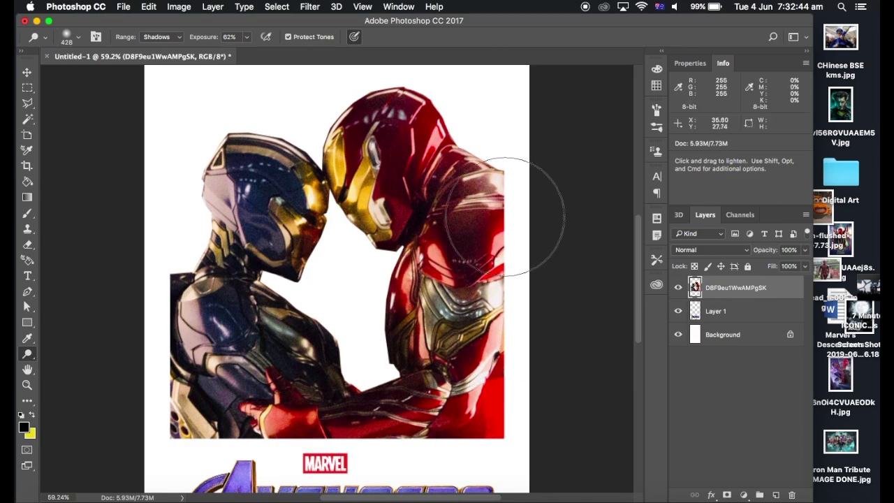
{"action": "left_click", "coordinate": [166, 36]}
{"action": "type", "text": "26"}
{"action": "left_click", "coordinate": [481, 192]}
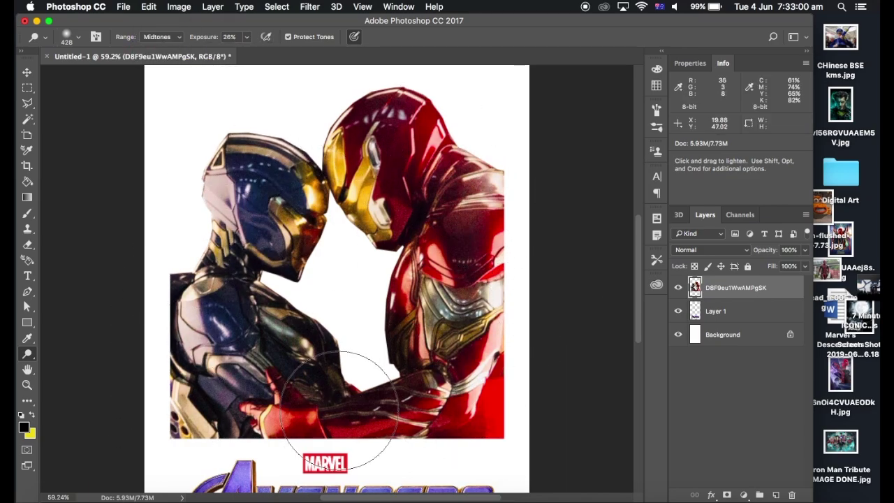
{"action": "scroll", "coordinate": [341, 413], "scroll_direction": "up", "scroll_amount": 3}
- Set the Eraser size to 172 px
{"action": "key", "text": "e"}
{"action": "left_click", "coordinate": [79, 36]}
{"action": "left_click", "coordinate": [306, 70]}
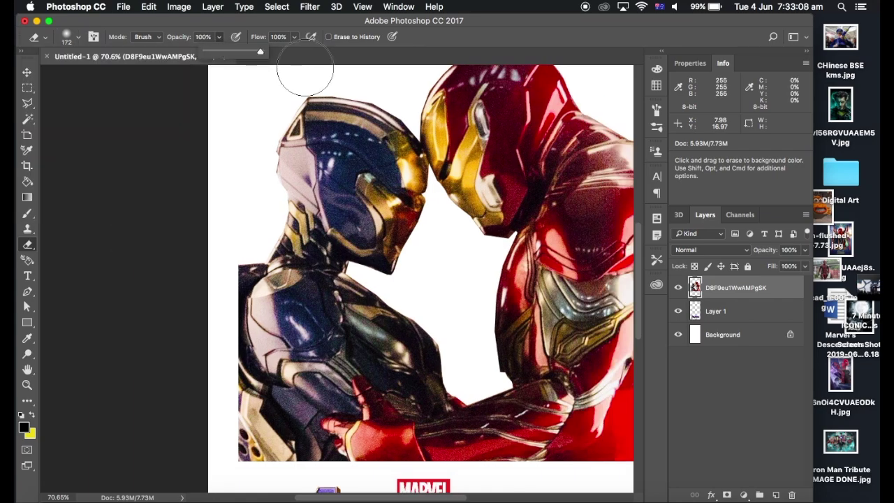
- Add a new empty layer and make white the soft brush's painting colour
{"action": "scroll", "coordinate": [221, 471], "scroll_direction": "down", "scroll_amount": 2}
{"action": "key", "text": "b"}
{"action": "left_click", "coordinate": [78, 36]}
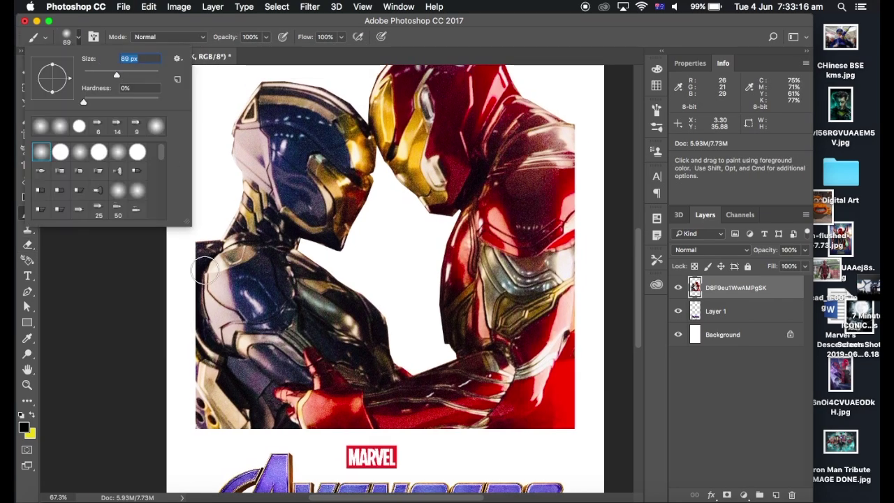
{"action": "left_click", "coordinate": [775, 495]}
{"action": "left_click", "coordinate": [23, 428]}
{"action": "left_click", "coordinate": [199, 193]}
{"action": "key", "text": "Return"}
- Undo the first white stroke and repaint the fade with a 252 px brush
{"action": "mouse_move", "coordinate": [203, 244]}
{"action": "left_mouse_down"}
{"action": "mouse_move", "coordinate": [202, 383]}
{"action": "mouse_move", "coordinate": [219, 443]}
{"action": "mouse_move", "coordinate": [219, 413]}
{"action": "mouse_move", "coordinate": [321, 461]}
{"action": "left_mouse_up"}
{"action": "key", "text": "ctrl+z"}
{"action": "left_click", "coordinate": [78, 37]}
{"action": "key", "text": "Return"}
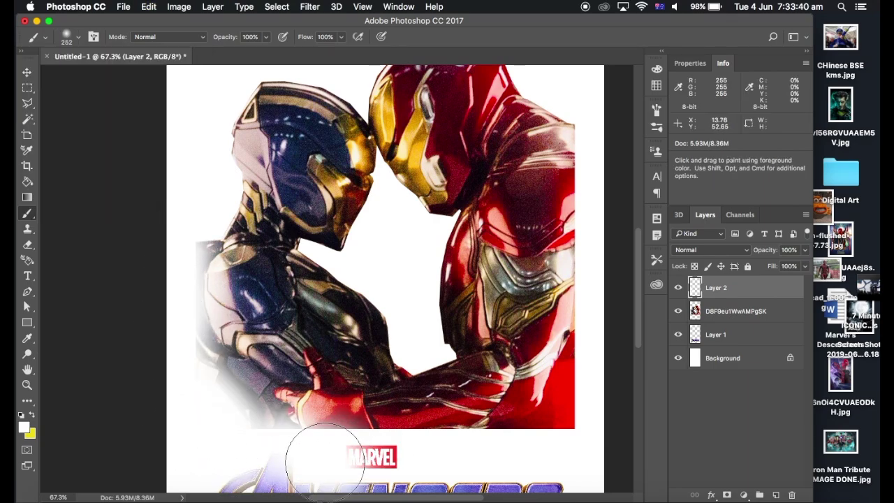
{"action": "scroll", "coordinate": [324, 465], "scroll_direction": "down", "scroll_amount": 3}
{"action": "left_click_drag", "start_coordinate": [320, 356], "coordinate": [563, 347]}
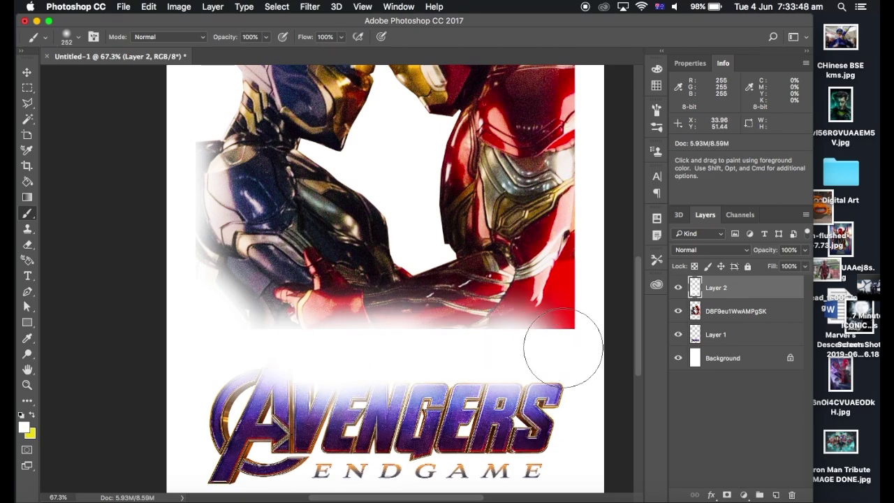
{"action": "scroll", "coordinate": [605, 174], "scroll_direction": "up", "scroll_amount": 3}
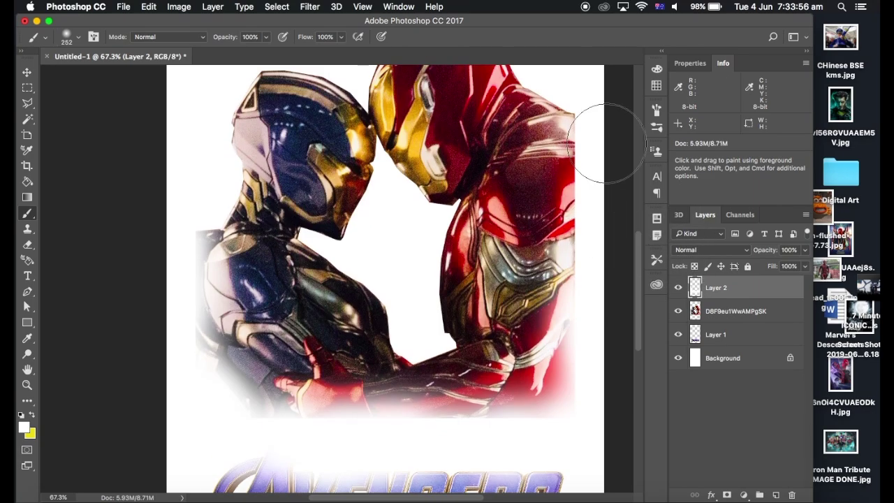
- Scale the figures and fade layers together to about 120%, shifting them lower and left
{"action": "key", "text": "super+minus"}
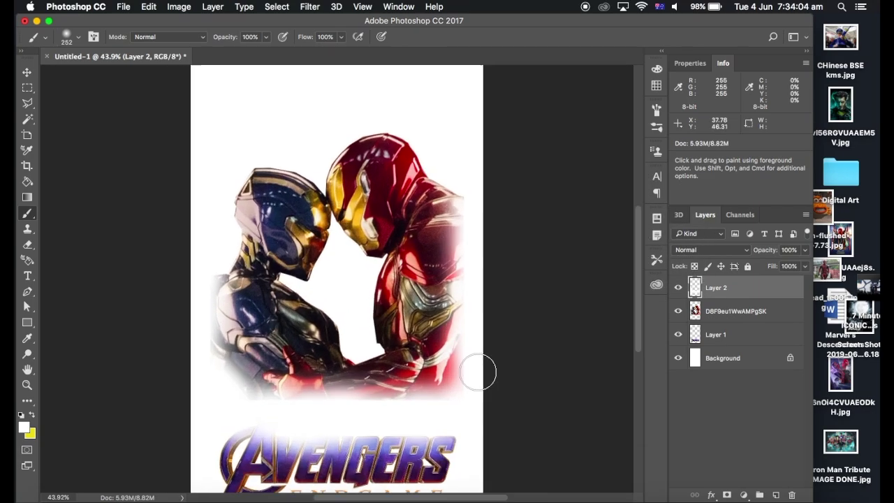
{"action": "left_click", "coordinate": [773, 313]}
{"action": "left_click", "coordinate": [734, 287], "text": "shift"}
{"action": "key", "text": "super+0"}
{"action": "left_click", "coordinate": [26, 70]}
{"action": "left_click_drag", "start_coordinate": [471, 164], "coordinate": [480, 124]}
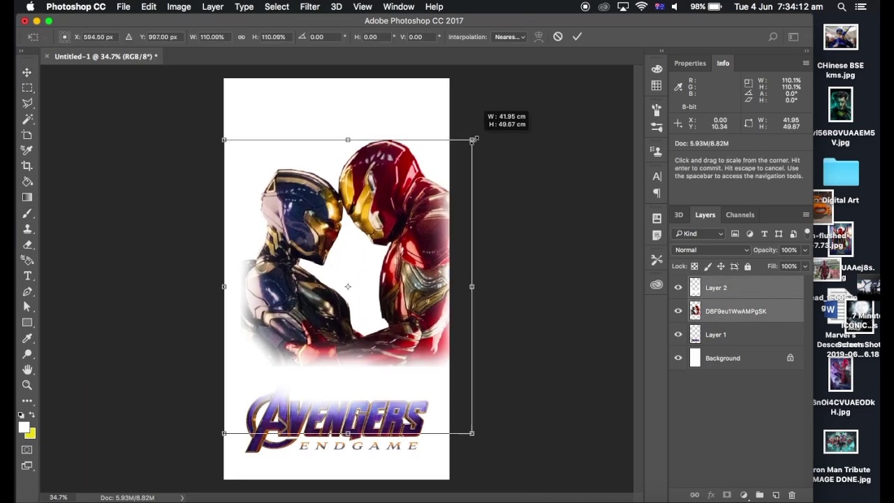
{"action": "left_click_drag", "start_coordinate": [382, 235], "coordinate": [393, 256]}
{"action": "left_click_drag", "start_coordinate": [473, 462], "coordinate": [485, 463]}
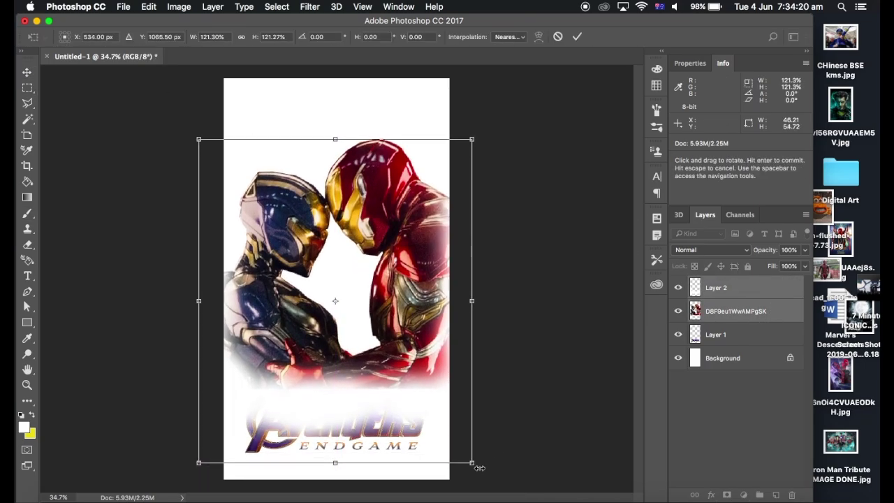
{"action": "left_click_drag", "start_coordinate": [408, 355], "coordinate": [399, 355]}
{"action": "key", "text": "Return"}
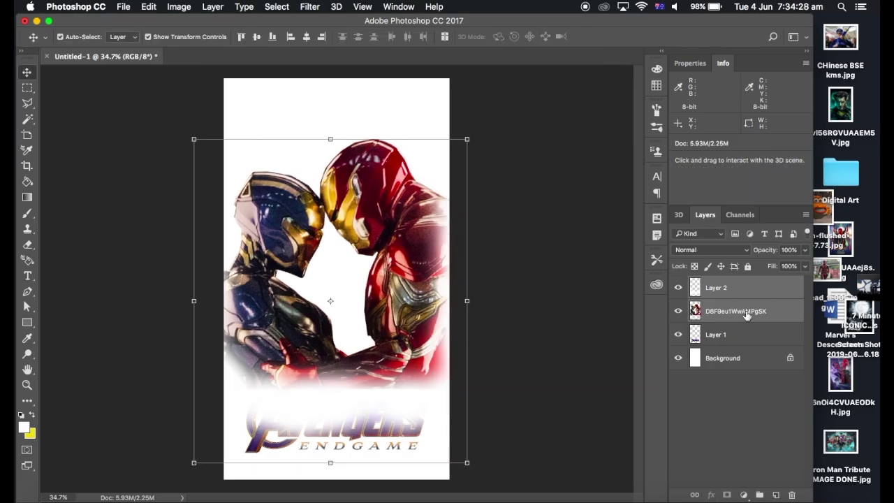
- Reposition the Avengers logo and marquee-select the empty area beside the MARVEL badge
{"action": "left_click_drag", "start_coordinate": [716, 335], "coordinate": [716, 283]}
{"action": "scroll", "coordinate": [609, 415], "scroll_direction": "up", "scroll_amount": 3}
{"action": "left_click_drag", "start_coordinate": [398, 259], "coordinate": [400, 279]}
{"action": "scroll", "coordinate": [385, 226], "scroll_direction": "up", "scroll_amount": 5}
{"action": "key", "text": "m"}
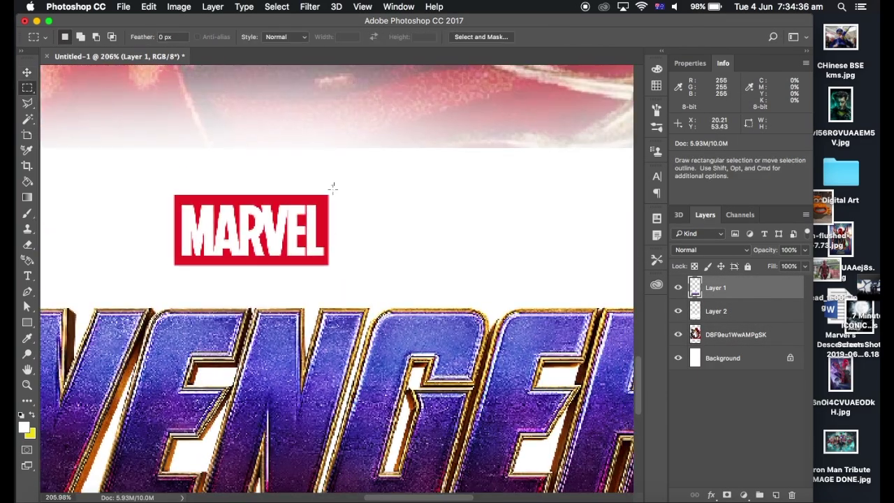
{"action": "left_click_drag", "start_coordinate": [235, 182], "coordinate": [515, 287]}
- Cancel a colour overlay trial on the logo layer, then enable Color Overlay on Layer 3
{"action": "double_click", "coordinate": [768, 287]}
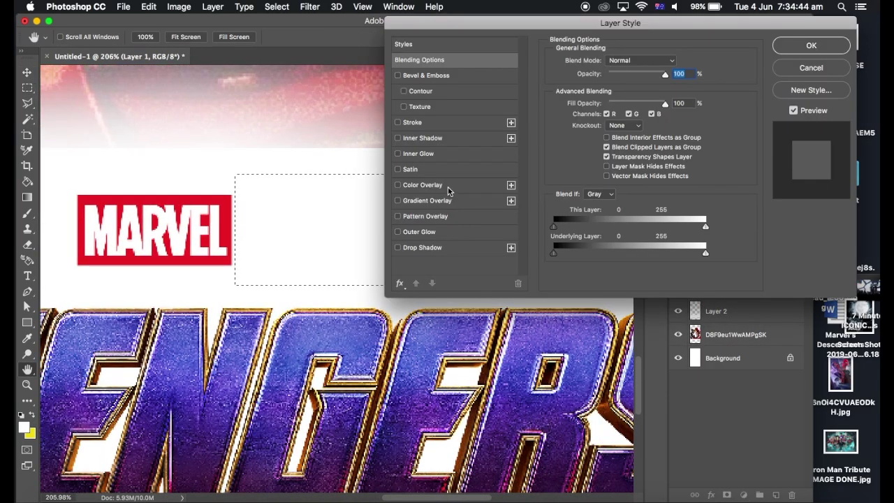
{"action": "left_click", "coordinate": [398, 185]}
{"action": "key", "text": "Escape"}
{"action": "double_click", "coordinate": [770, 298]}
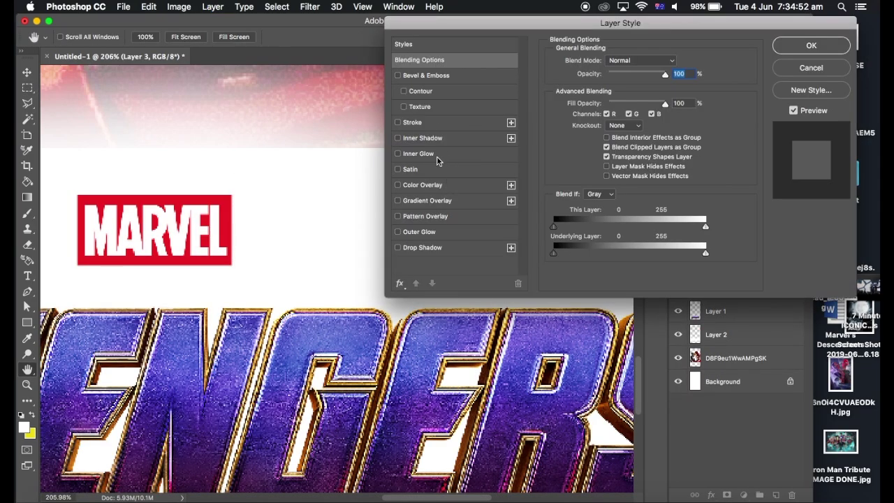
{"action": "left_click", "coordinate": [398, 186]}
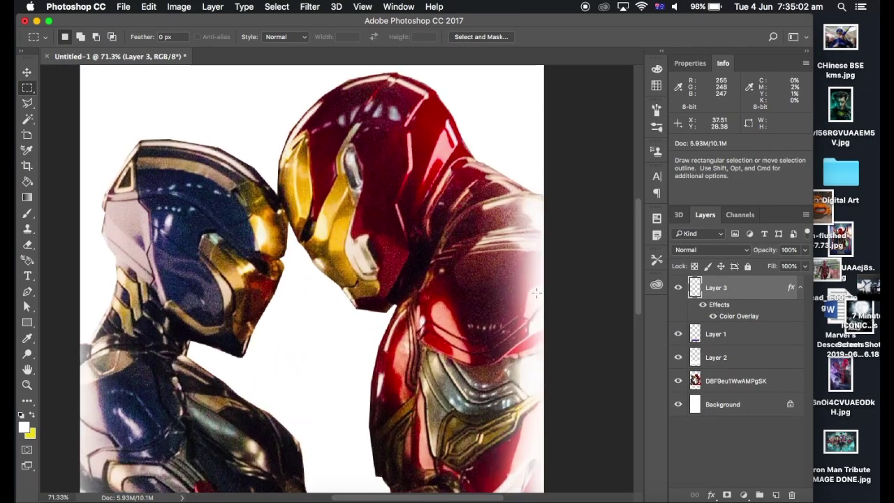
{"action": "key", "text": "ctrl+plus"}
- On the heroes photo layer, erase the outer edges with a 444 px soft Eraser
{"action": "left_click", "coordinate": [735, 381]}
{"action": "key", "text": "e"}
{"action": "left_click", "coordinate": [67, 37]}
{"action": "key", "text": "Escape"}
{"action": "key", "text": "ctrl+0"}
{"action": "left_click", "coordinate": [78, 36]}
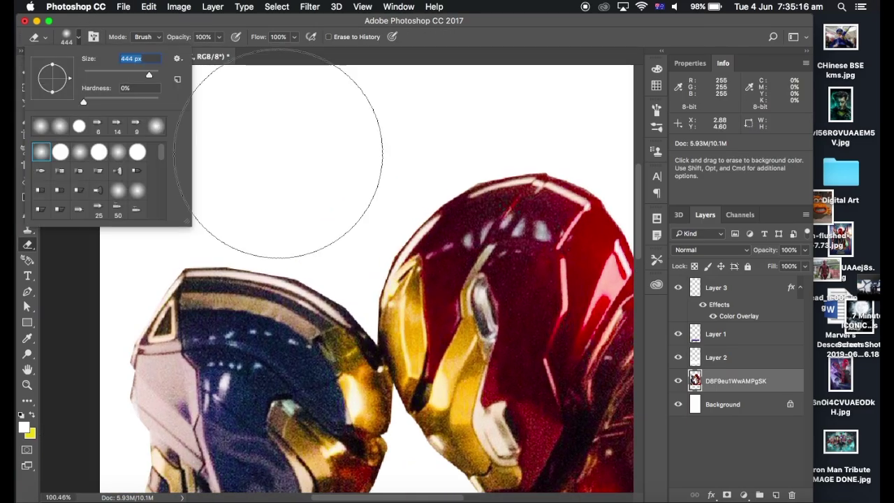
{"action": "key", "text": "Escape"}
{"action": "scroll", "coordinate": [328, 143], "scroll_direction": "down", "scroll_amount": 2}
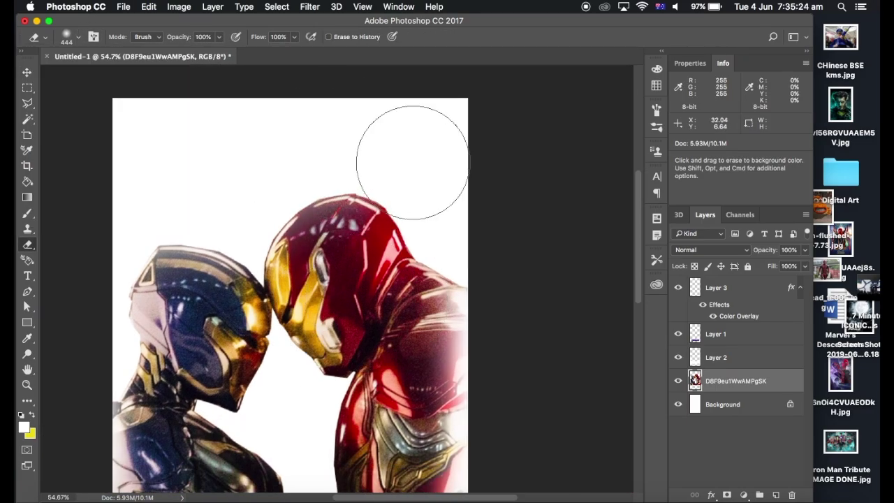
{"action": "scroll", "coordinate": [278, 187], "scroll_direction": "down", "scroll_amount": 2}
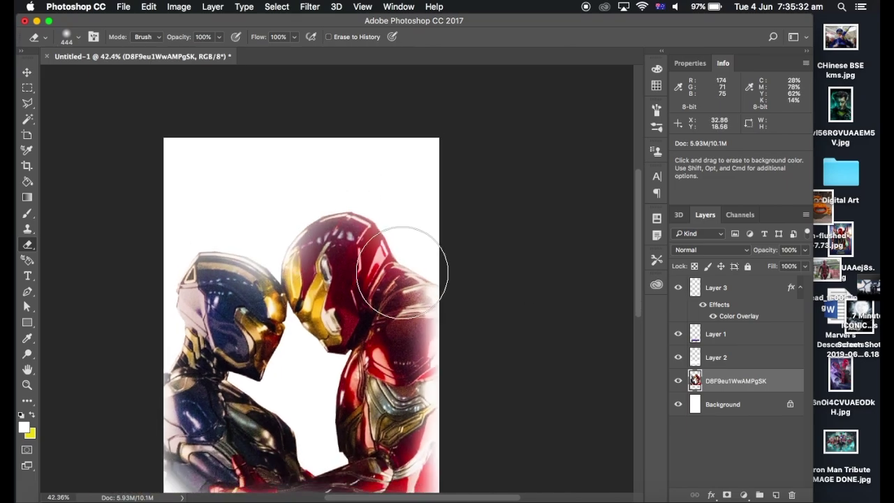
{"action": "scroll", "coordinate": [410, 259], "scroll_direction": "down", "scroll_amount": 2}
{"action": "scroll", "coordinate": [511, 218], "scroll_direction": "up", "scroll_amount": 3}
- Switch to the Move tool and browse the Filter menu's noise options
{"action": "key", "text": "v"}
{"action": "left_click", "coordinate": [309, 6]}
{"action": "left_click", "coordinate": [510, 200]}
- Apply Filter > Noise > Dust & Scratches with radius 1 to the heroes image
{"action": "scroll", "coordinate": [511, 200], "scroll_direction": "up", "scroll_amount": 1}
{"action": "left_click", "coordinate": [310, 6]}
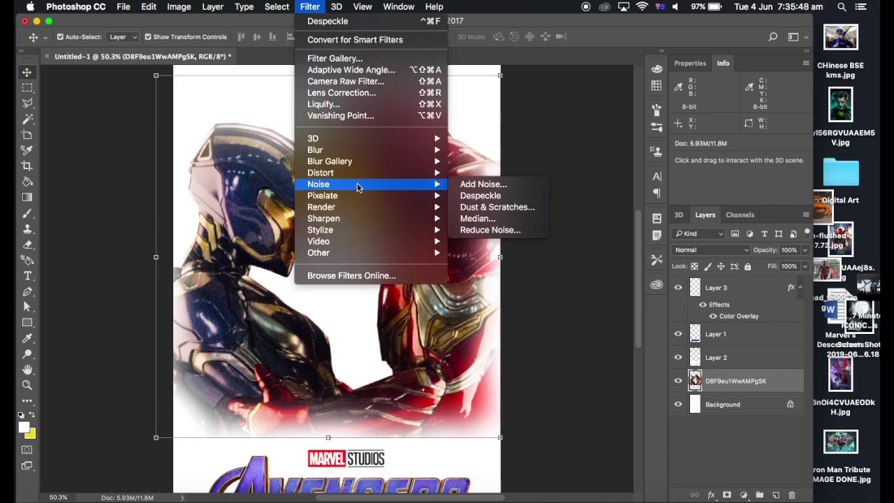
{"action": "left_click", "coordinate": [310, 7]}
{"action": "left_click", "coordinate": [494, 196]}
{"action": "left_click", "coordinate": [310, 6]}
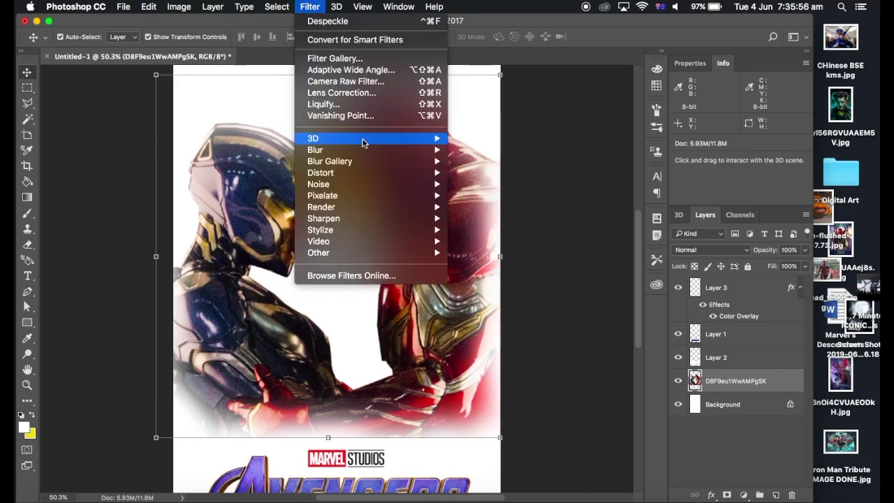
{"action": "left_click", "coordinate": [495, 207]}
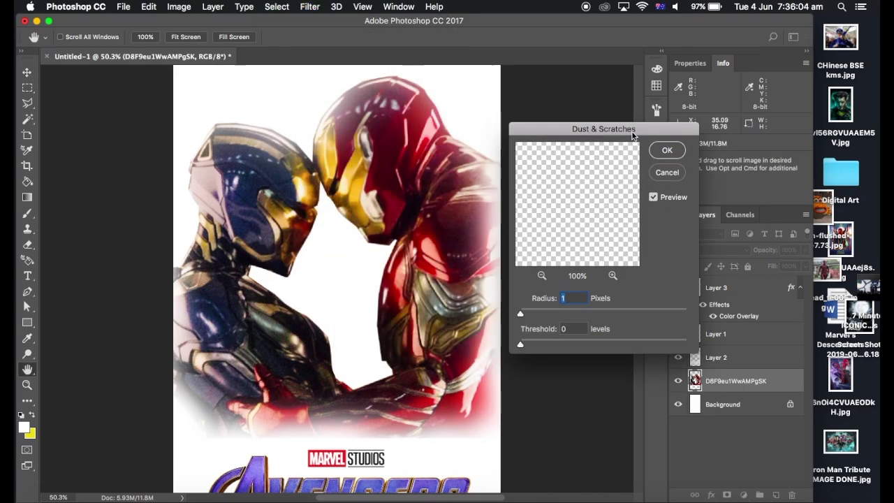
{"action": "left_click_drag", "start_coordinate": [566, 313], "coordinate": [518, 313]}
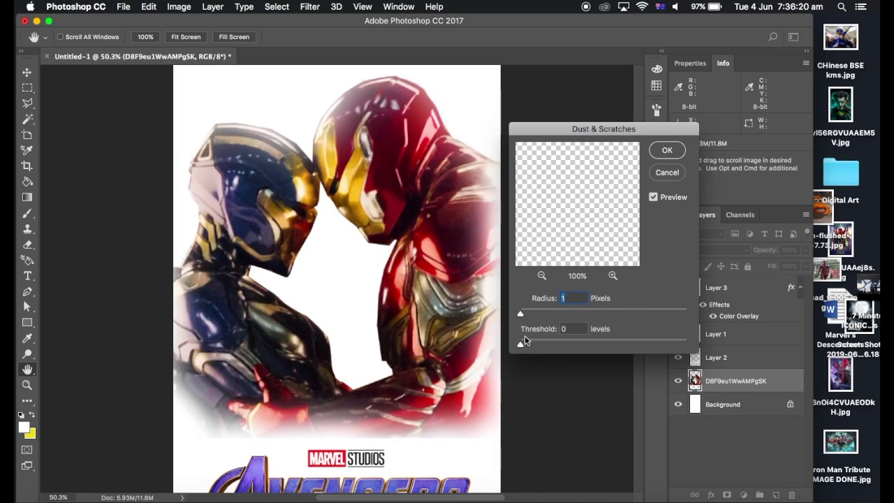
{"action": "key", "text": "Return"}
- Add a new empty Layer 4 above the heroes photo layer
{"action": "scroll", "coordinate": [328, 307], "scroll_direction": "up", "scroll_amount": 3}
{"action": "scroll", "coordinate": [413, 302], "scroll_direction": "down", "scroll_amount": 5}
{"action": "scroll", "coordinate": [413, 302], "scroll_direction": "up", "scroll_amount": 3}
{"action": "scroll", "coordinate": [413, 301], "scroll_direction": "up", "scroll_amount": 3}
{"action": "left_click", "coordinate": [776, 495]}
{"action": "scroll", "coordinate": [335, 427], "scroll_direction": "up", "scroll_amount": 2}
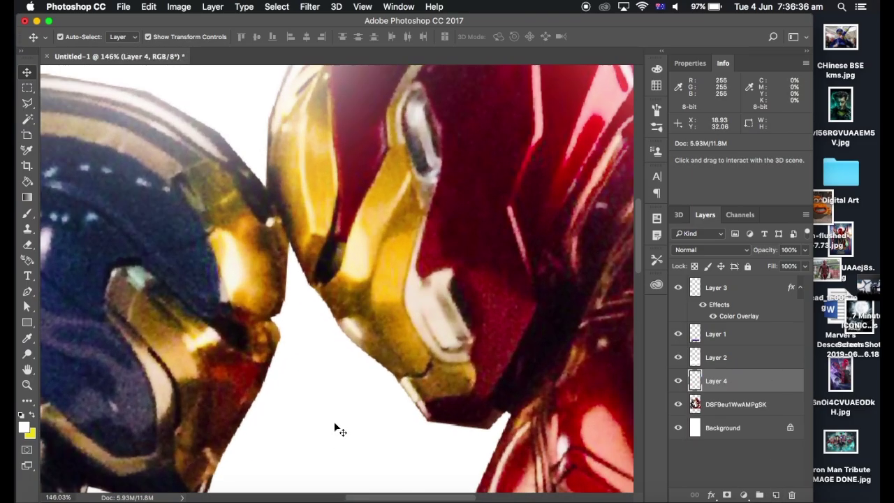
- Set the foreground colour to cyan in the colour picker
{"action": "key", "text": "i"}
{"action": "key", "text": "x"}
{"action": "left_click", "coordinate": [24, 427]}
{"action": "left_click_drag", "start_coordinate": [733, 287], "coordinate": [733, 266]}
{"action": "left_click", "coordinate": [707, 226]}
{"action": "key", "text": "Return"}
- Paint a cyan brush stroke over Iron Man's eye on Layer 4
{"action": "scroll", "coordinate": [319, 263], "scroll_direction": "up", "scroll_amount": 2}
{"action": "key", "text": "b"}
{"action": "left_click", "coordinate": [66, 36]}
{"action": "key", "text": "Escape"}
{"action": "left_click_drag", "start_coordinate": [342, 223], "coordinate": [319, 263]}
{"action": "scroll", "coordinate": [320, 263], "scroll_direction": "down", "scroll_amount": 3}
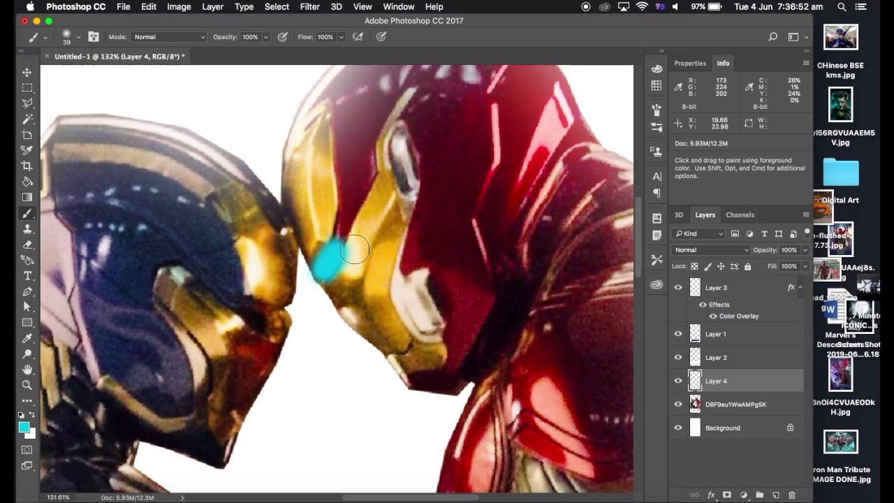
{"action": "scroll", "coordinate": [320, 263], "scroll_direction": "up", "scroll_amount": 1}
- Try Overlay and Pin Light blend modes on Layer 4
{"action": "left_click", "coordinate": [712, 250]}
{"action": "left_click", "coordinate": [703, 376]}
{"action": "left_click", "coordinate": [711, 249]}
{"action": "left_click", "coordinate": [691, 259]}
{"action": "left_click", "coordinate": [692, 276]}
{"action": "left_click", "coordinate": [712, 250]}
- Cycle through more blend modes, including Lighten, settling Layer 4 on Screen
{"action": "left_click", "coordinate": [717, 259]}
{"action": "left_click", "coordinate": [717, 253]}
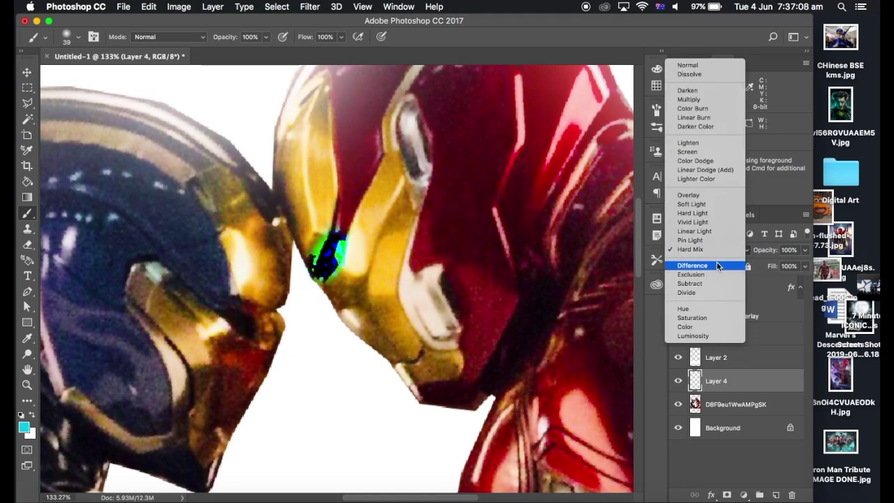
{"action": "left_click", "coordinate": [717, 273]}
{"action": "left_click", "coordinate": [713, 249]}
{"action": "left_click", "coordinate": [710, 116]}
{"action": "left_click", "coordinate": [708, 246]}
{"action": "left_click", "coordinate": [687, 259]}
- Nudge the cyan stroke slightly to sit over Iron Man's eye
{"action": "scroll", "coordinate": [335, 265], "scroll_direction": "down", "scroll_amount": 5}
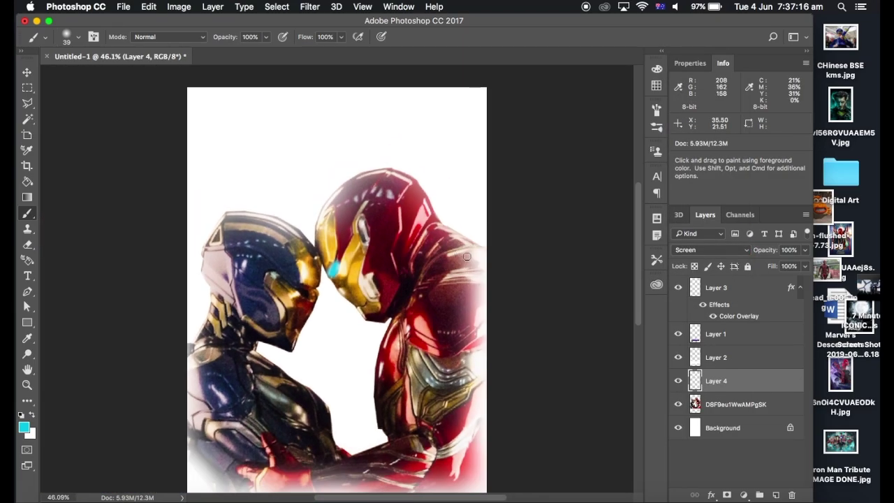
{"action": "scroll", "coordinate": [363, 279], "scroll_direction": "up", "scroll_amount": 8}
{"action": "key", "text": "v"}
{"action": "left_click_drag", "start_coordinate": [363, 281], "coordinate": [368, 281]}
{"action": "scroll", "coordinate": [368, 281], "scroll_direction": "up", "scroll_amount": 3}
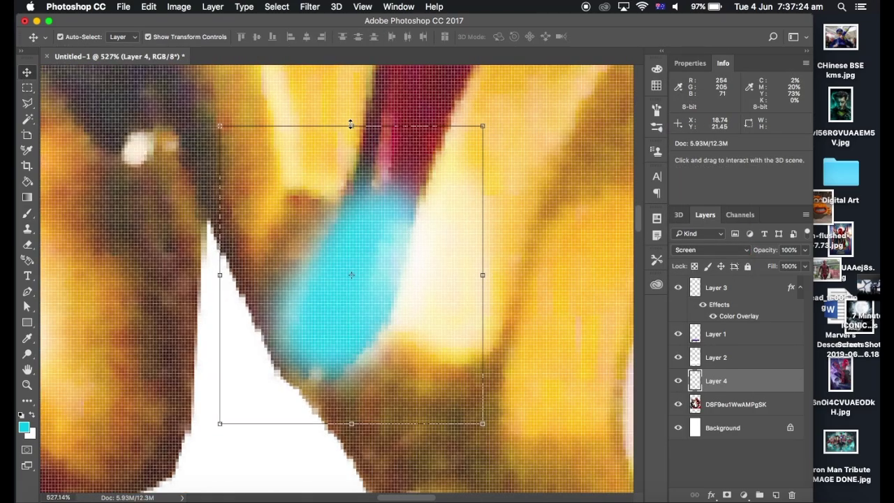
- Free Transform the cyan stroke to stretch it slightly wider
{"action": "left_click", "coordinate": [27, 102]}
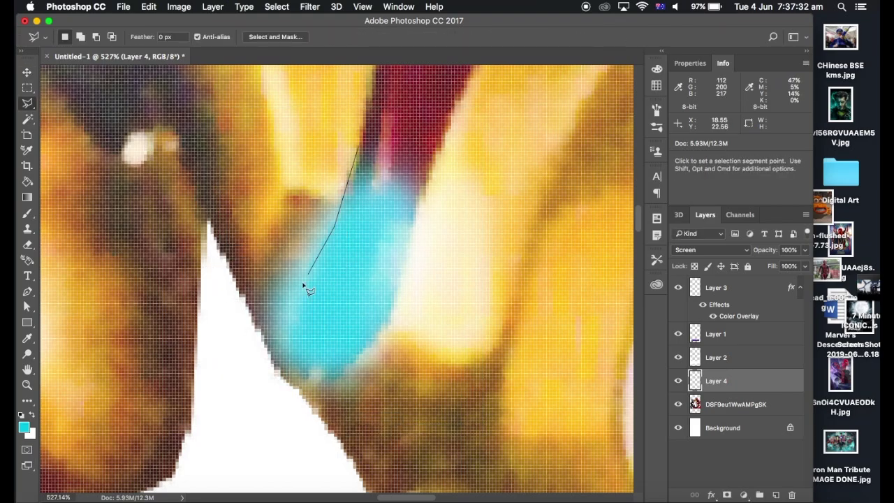
{"action": "scroll", "coordinate": [369, 118], "scroll_direction": "down", "scroll_amount": 3}
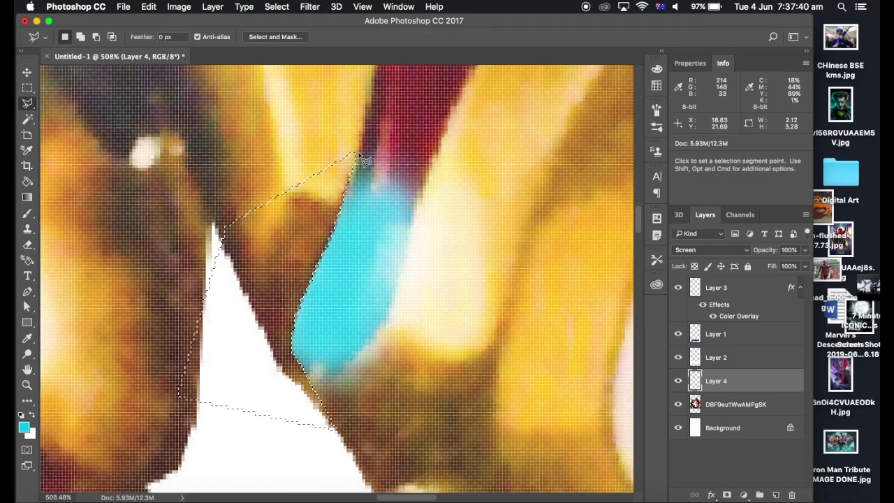
{"action": "scroll", "coordinate": [368, 118], "scroll_direction": "down", "scroll_amount": 5}
{"action": "key", "text": "m"}
{"action": "scroll", "coordinate": [378, 220], "scroll_direction": "up", "scroll_amount": 8}
{"action": "key", "text": "ctrl+t"}
{"action": "left_click_drag", "start_coordinate": [301, 266], "coordinate": [298, 265]}
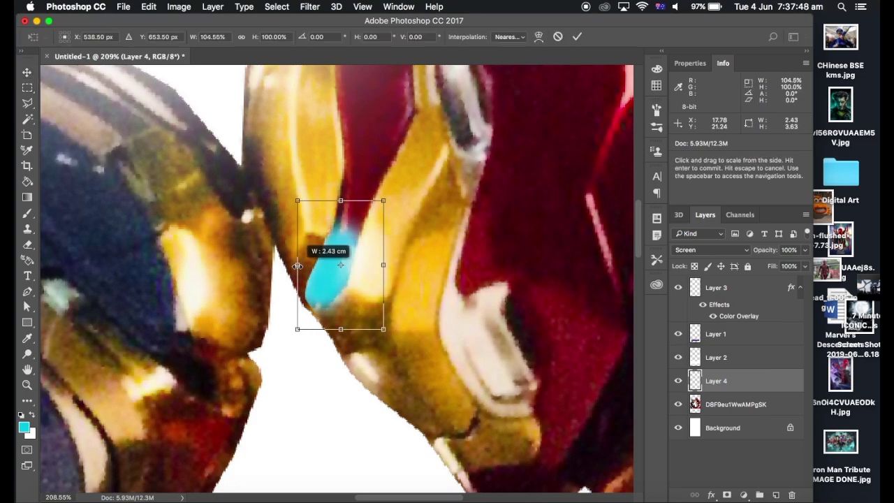
{"action": "scroll", "coordinate": [341, 231], "scroll_direction": "up", "scroll_amount": 3}
{"action": "key", "text": "Return"}
- Flatten the cyan stroke's top tip with a hard-edged eraser
{"action": "key", "text": "e"}
{"action": "left_click", "coordinate": [71, 36]}
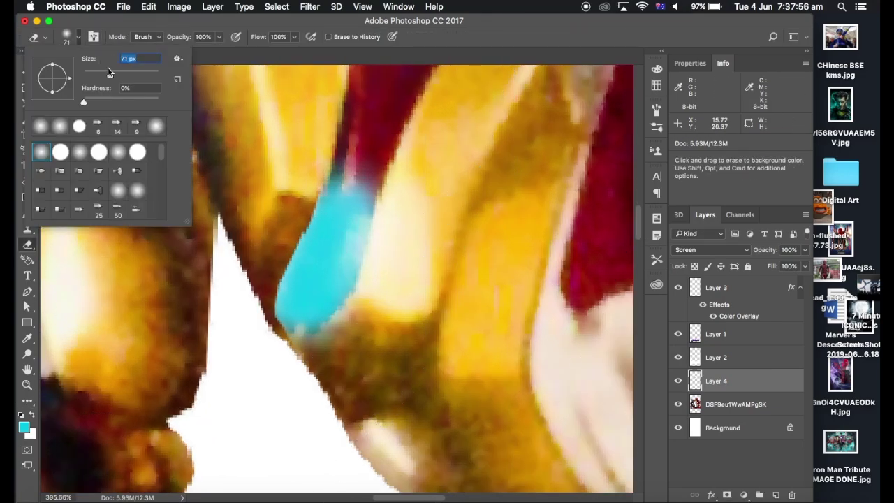
{"action": "left_click", "coordinate": [71, 37]}
{"action": "left_click_drag", "start_coordinate": [140, 86], "coordinate": [212, 90]}
{"action": "left_click_drag", "start_coordinate": [321, 137], "coordinate": [409, 146]}
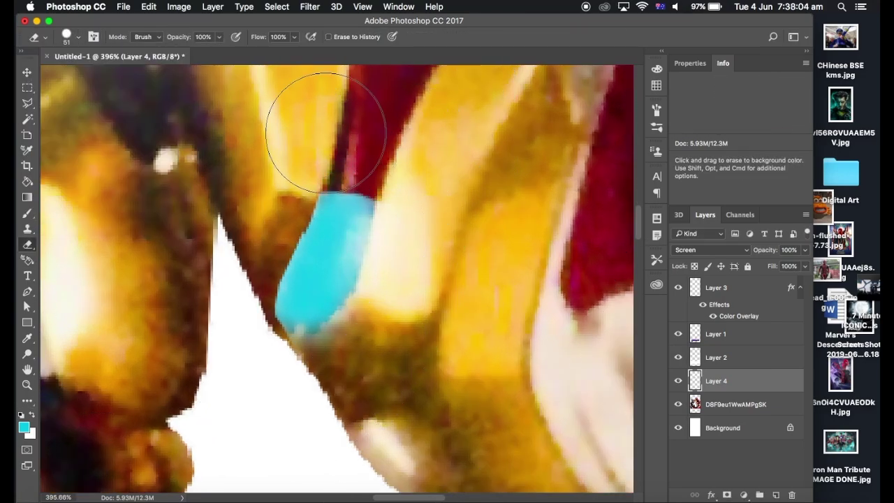
{"action": "scroll", "coordinate": [440, 199], "scroll_direction": "down", "scroll_amount": 3}
{"action": "scroll", "coordinate": [440, 199], "scroll_direction": "down", "scroll_amount": 5}
{"action": "scroll", "coordinate": [159, 89], "scroll_direction": "up", "scroll_amount": 5}
- Set Layer 4 to Darker Color blending and briefly try the Lasso tool
{"action": "key", "text": "v"}
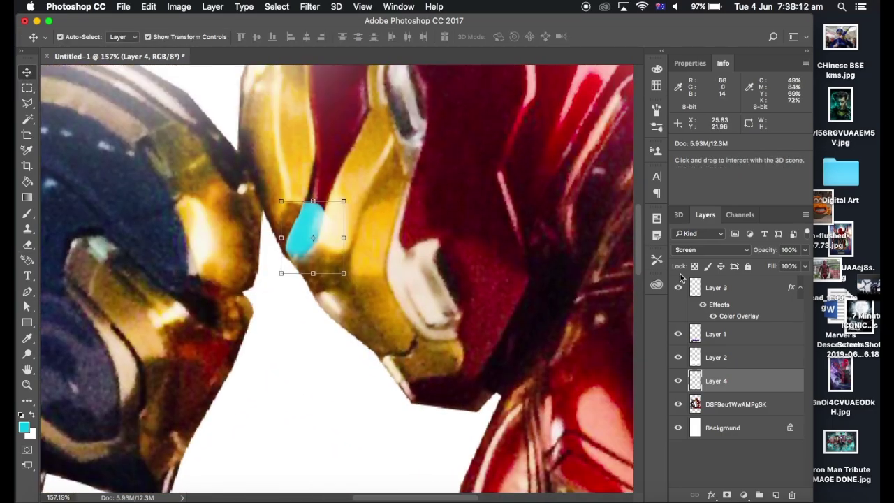
{"action": "left_click", "coordinate": [707, 250]}
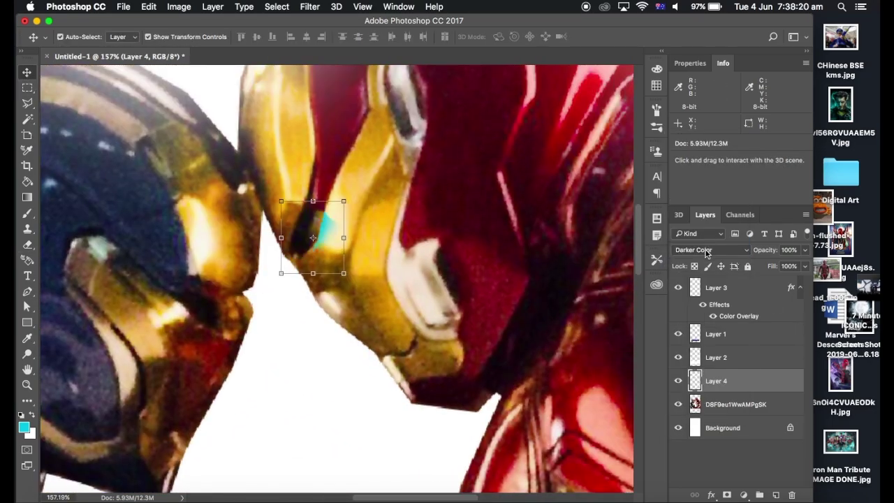
{"action": "scroll", "coordinate": [350, 293], "scroll_direction": "up", "scroll_amount": 3}
{"action": "key", "text": "l"}
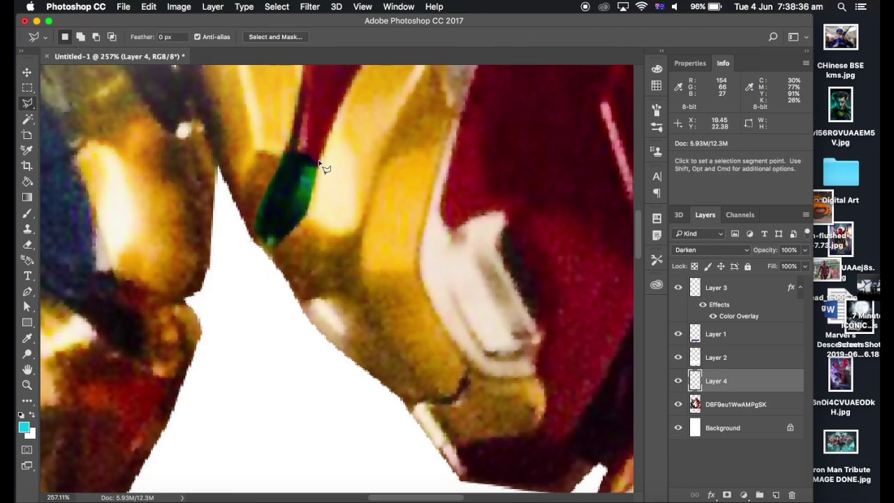
{"action": "scroll", "coordinate": [323, 168], "scroll_direction": "down", "scroll_amount": 5}
{"action": "key", "text": "v"}
{"action": "scroll", "coordinate": [323, 168], "scroll_direction": "up", "scroll_amount": 2}
- Try Saturation and Subtract, then set Layer 4 to Lighten blending
{"action": "left_click", "coordinate": [723, 250]}
{"action": "left_click", "coordinate": [706, 481]}
{"action": "left_click", "coordinate": [699, 249]}
{"action": "left_click", "coordinate": [699, 250]}
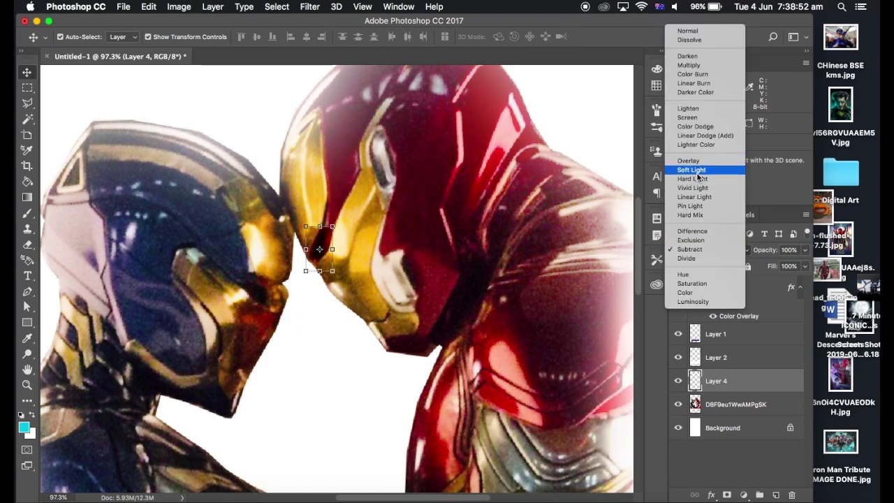
{"action": "left_click", "coordinate": [697, 170]}
{"action": "left_click", "coordinate": [698, 249]}
{"action": "left_click", "coordinate": [699, 252]}
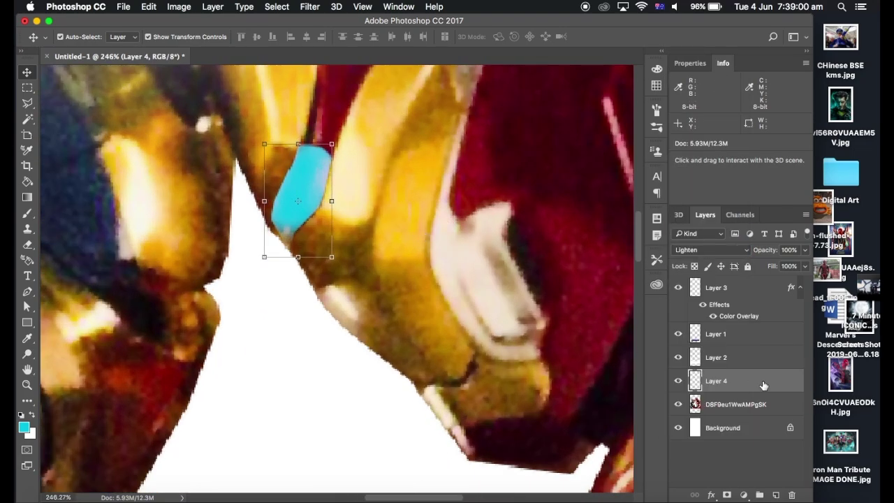
- Hide Layer 4 and ready an 8 px Midtones Dodge on the heroes photo
{"action": "left_click", "coordinate": [763, 404]}
{"action": "left_click", "coordinate": [678, 380]}
{"action": "scroll", "coordinate": [209, 210], "scroll_direction": "up", "scroll_amount": 2}
{"action": "key", "text": "o"}
{"action": "left_click", "coordinate": [70, 37]}
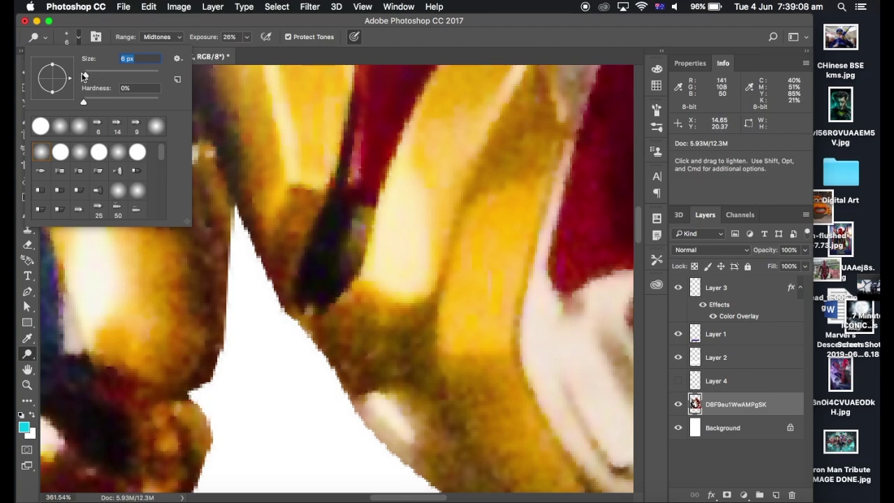
- Enlarge the dodge brush to 38 px and brighten Iron Man's dark eye area
{"action": "left_click_drag", "start_coordinate": [84, 76], "coordinate": [94, 72]}
{"action": "left_click", "coordinate": [319, 273]}
{"action": "left_click_drag", "start_coordinate": [315, 294], "coordinate": [342, 236]}
{"action": "scroll", "coordinate": [210, 182], "scroll_direction": "up", "scroll_amount": 2}
- Paint white strokes over Iron Man's eye slit with a smaller brush
{"action": "key", "text": "b"}
{"action": "key", "text": "x"}
{"action": "left_click", "coordinate": [70, 36]}
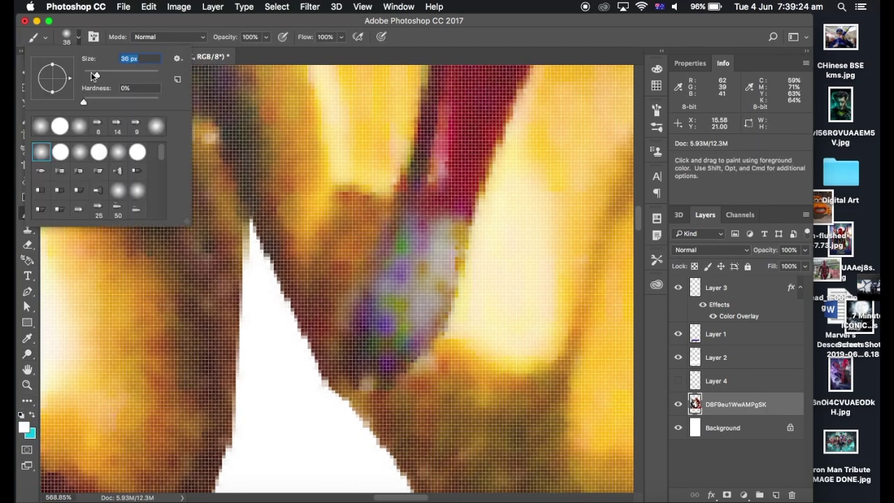
{"action": "left_click_drag", "start_coordinate": [404, 213], "coordinate": [361, 324]}
{"action": "left_click_drag", "start_coordinate": [422, 219], "coordinate": [424, 279]}
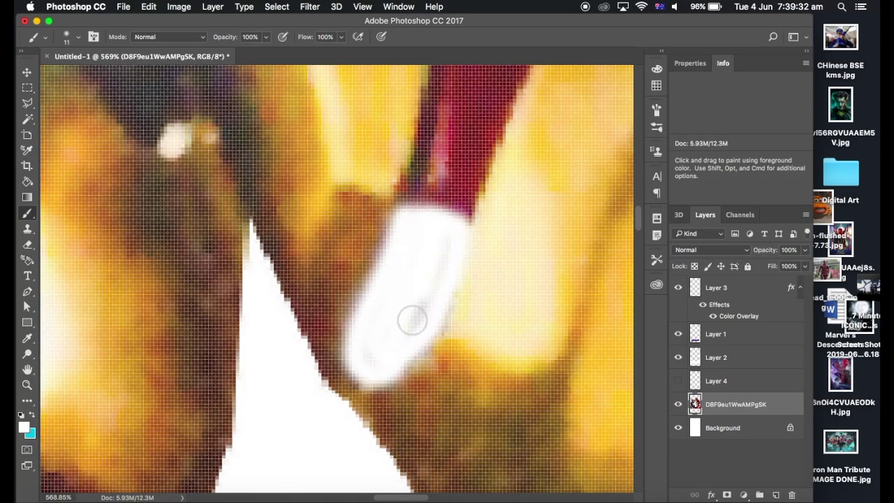
{"action": "key", "text": "ctrl+0"}
- Compare the white stroke via undo/redo and set brush opacity to 63%
{"action": "scroll", "coordinate": [335, 280], "scroll_direction": "up", "scroll_amount": 3}
{"action": "scroll", "coordinate": [354, 255], "scroll_direction": "up", "scroll_amount": 3}
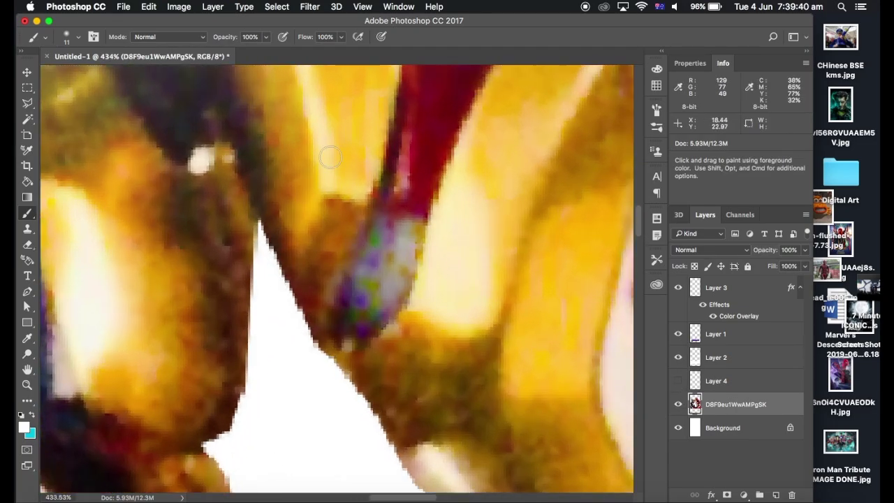
{"action": "key", "text": "ctrl+z"}
{"action": "key", "text": "ctrl+z"}
{"action": "key", "text": "ctrl+z"}
{"action": "key", "text": "ctrl+z"}
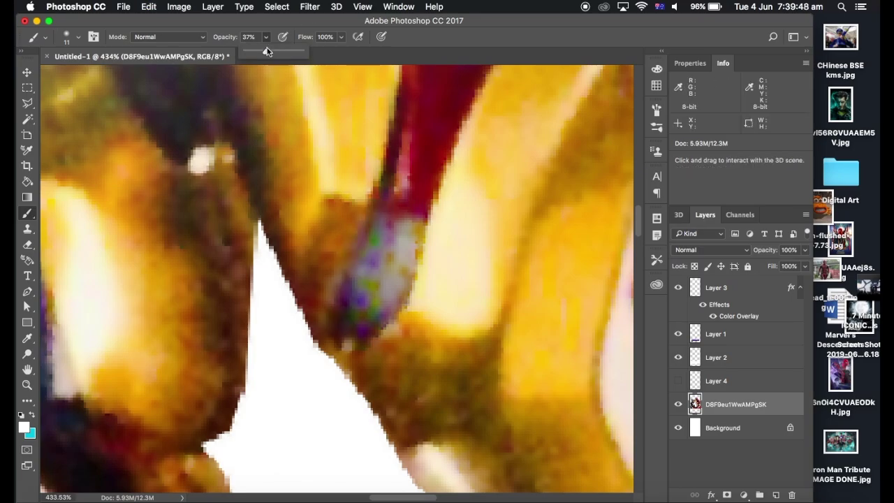
{"action": "key", "text": "6"}
{"action": "key", "text": "3"}
{"action": "key", "text": "ctrl+z"}
{"action": "scroll", "coordinate": [408, 246], "scroll_direction": "down", "scroll_amount": 5}
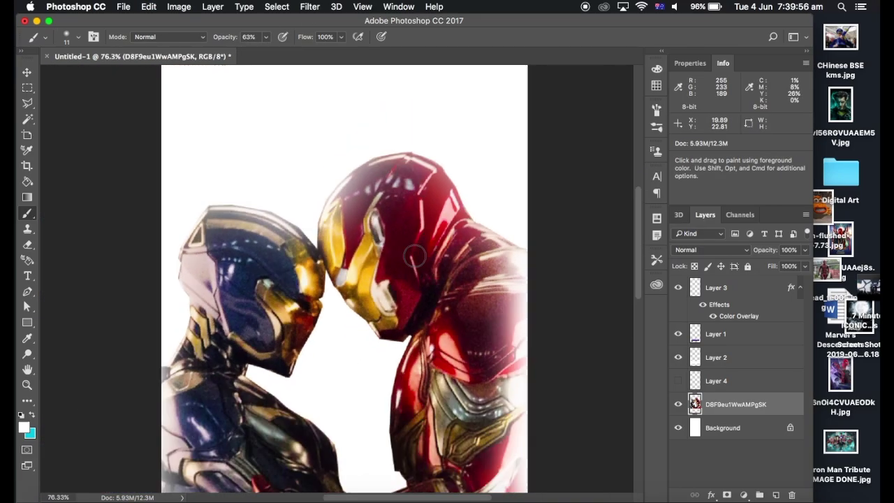
{"action": "scroll", "coordinate": [377, 285], "scroll_direction": "up", "scroll_amount": 4}
- Hide Layer 4 and paint over the mottled patch in the eye slit
{"action": "left_click", "coordinate": [677, 380]}
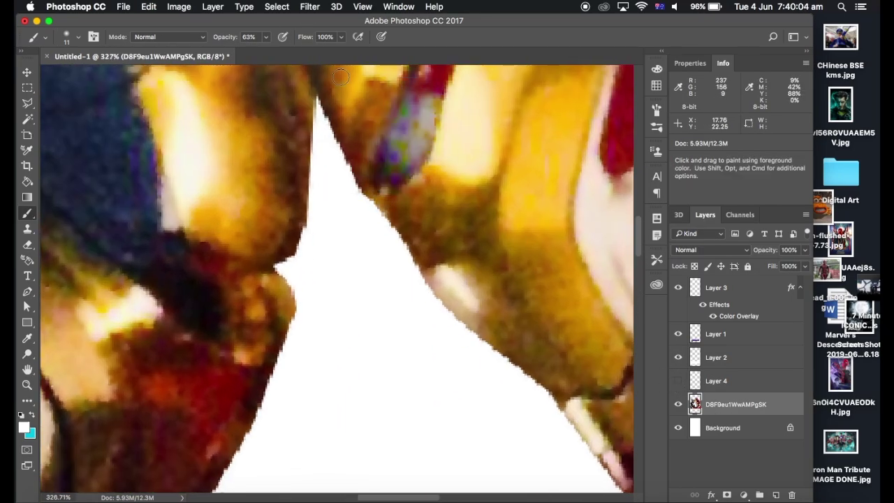
{"action": "left_click_drag", "start_coordinate": [410, 110], "coordinate": [435, 99]}
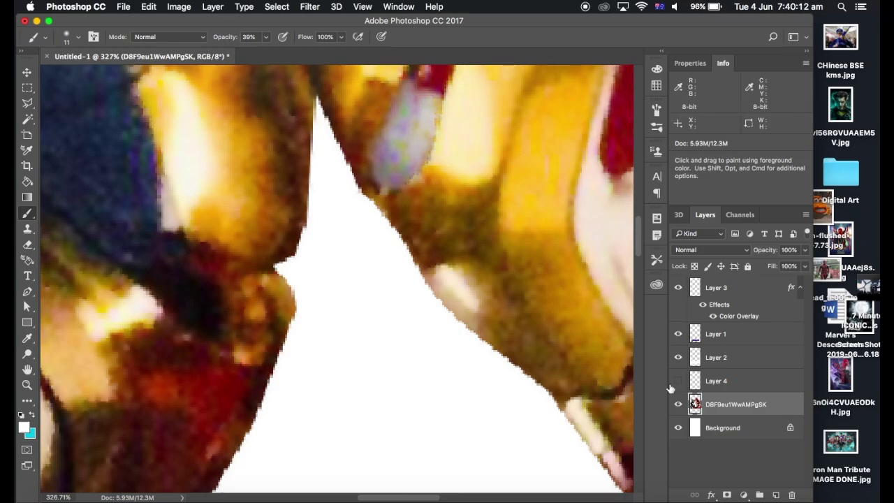
{"action": "scroll", "coordinate": [335, 279], "scroll_direction": "down", "scroll_amount": 5}
{"action": "scroll", "coordinate": [336, 280], "scroll_direction": "up", "scroll_amount": 3}
- Show and select Layer 4, then add new empty Layer 5 above it
{"action": "left_click", "coordinate": [677, 381]}
{"action": "left_click", "coordinate": [717, 381]}
{"action": "key", "text": "ctrl+shift+alt+n"}
- Paint a soft cyan glow over Iron Man's eye with a 118 px brush
{"action": "key", "text": "x"}
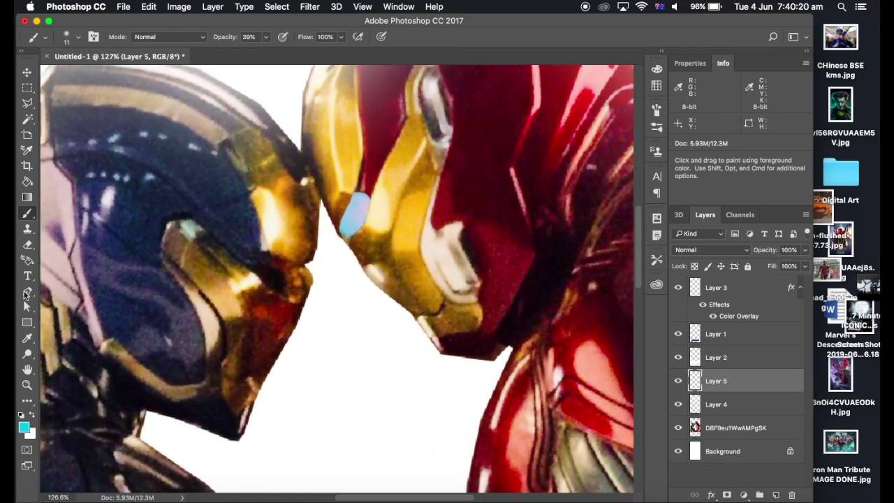
{"action": "left_click", "coordinate": [70, 37]}
{"action": "left_click", "coordinate": [357, 215]}
{"action": "left_click_drag", "start_coordinate": [116, 72], "coordinate": [128, 72]}
{"action": "left_click", "coordinate": [70, 37]}
{"action": "left_click", "coordinate": [353, 220]}
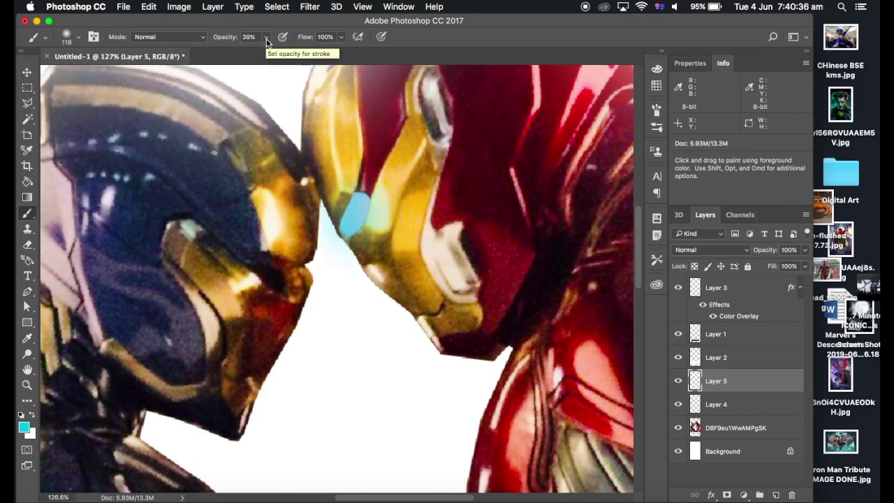
- Try Lighten, then set Layer 5's blend mode to Hard Light
{"action": "left_click", "coordinate": [711, 250]}
{"action": "left_click", "coordinate": [688, 336]}
{"action": "left_click", "coordinate": [711, 250]}
{"action": "left_click", "coordinate": [688, 240]}
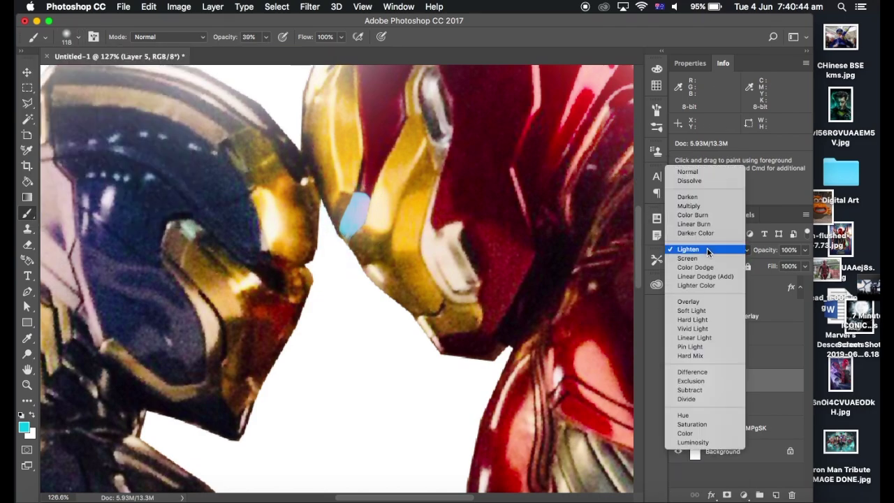
{"action": "left_click", "coordinate": [692, 310]}
{"action": "left_click", "coordinate": [711, 249]}
{"action": "scroll", "coordinate": [524, 219], "scroll_direction": "down", "scroll_amount": 3}
{"action": "scroll", "coordinate": [360, 217], "scroll_direction": "up", "scroll_amount": 3}
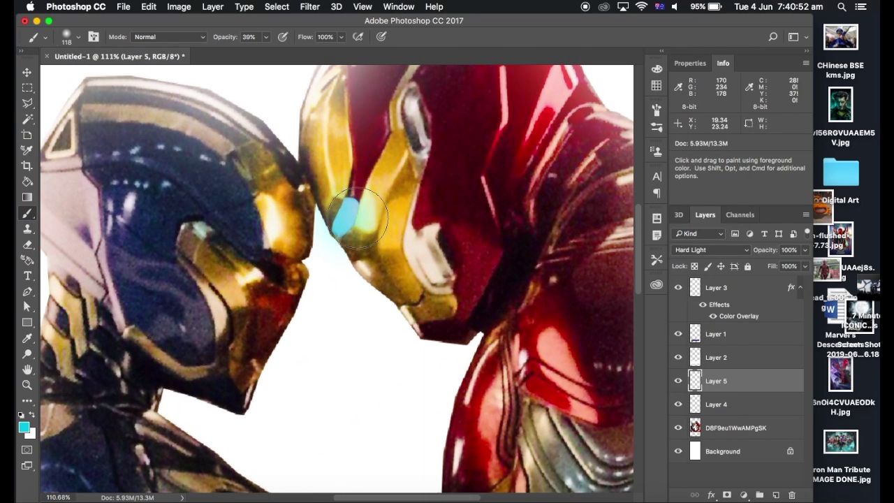
{"action": "scroll", "coordinate": [360, 216], "scroll_direction": "down", "scroll_amount": 2}
{"action": "scroll", "coordinate": [252, 259], "scroll_direction": "up", "scroll_amount": 3}
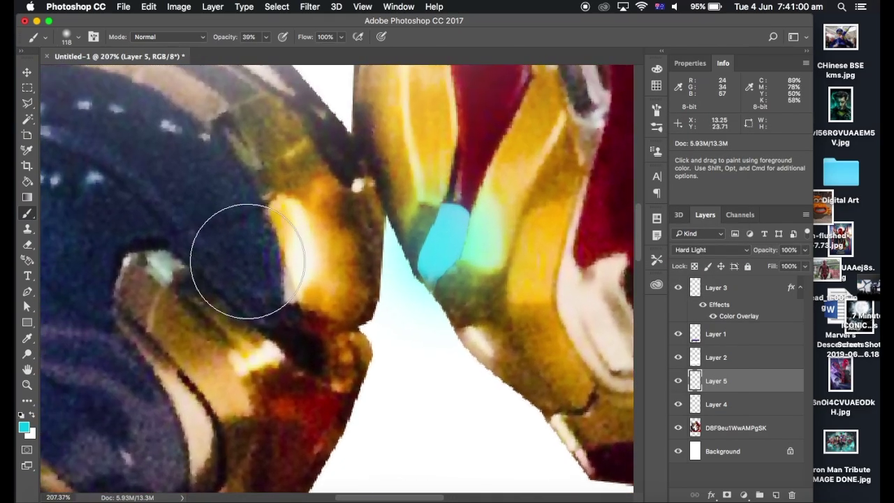
- Paint grey over Rescue's eye slit on the DBF9eu1WwAMPgSK photo layer with a small brush
{"action": "key", "text": "v"}
{"action": "scroll", "coordinate": [252, 259], "scroll_direction": "up", "scroll_amount": 2}
{"action": "left_click", "coordinate": [31, 415]}
{"action": "key", "text": "b"}
{"action": "left_click", "coordinate": [73, 37]}
{"action": "left_click_drag", "start_coordinate": [260, 381], "coordinate": [205, 382]}
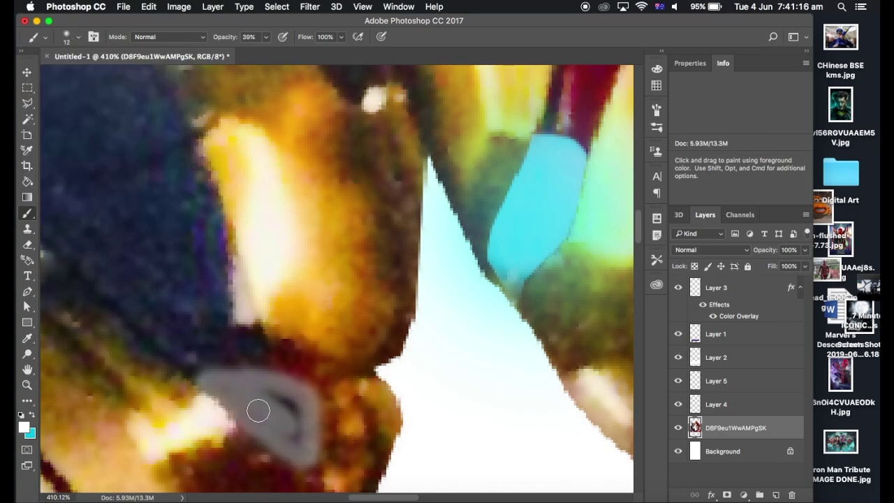
- Undo and repaint the grey shape over Rescue's eye slit
{"action": "scroll", "coordinate": [223, 391], "scroll_direction": "down", "scroll_amount": 1}
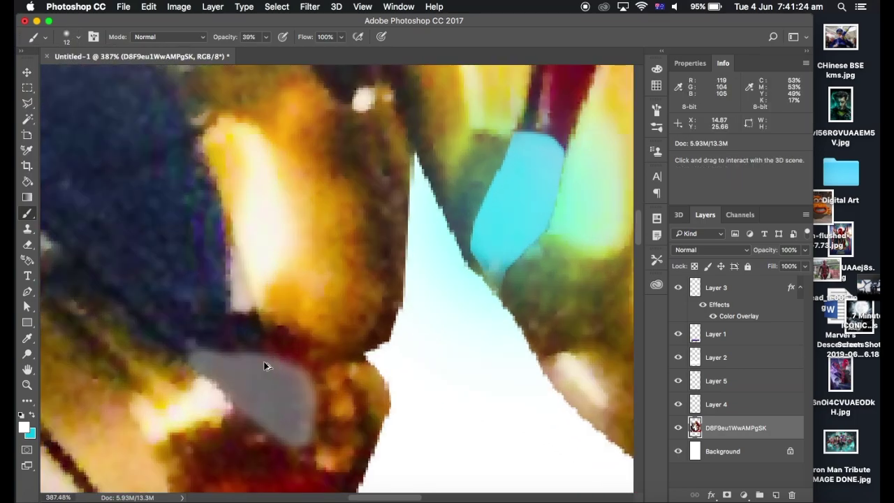
{"action": "key", "text": "ctrl+z"}
{"action": "left_click_drag", "start_coordinate": [267, 362], "coordinate": [209, 361]}
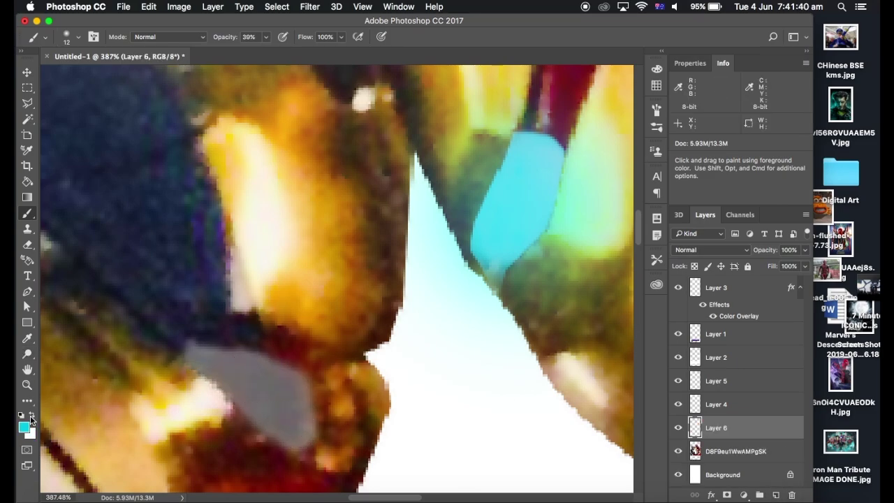
- Pick a teal-green painting colour and undo the last green stroke
{"action": "left_click", "coordinate": [30, 423]}
{"action": "left_click", "coordinate": [727, 274]}
{"action": "left_click", "coordinate": [780, 186]}
{"action": "scroll", "coordinate": [231, 314], "scroll_direction": "down", "scroll_amount": 1}
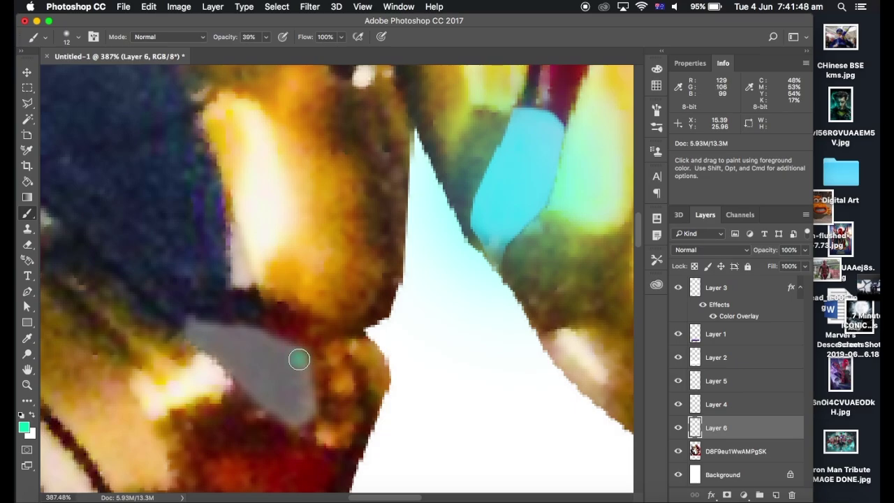
{"action": "key", "text": "ctrl+z"}
{"action": "scroll", "coordinate": [328, 280], "scroll_direction": "down", "scroll_amount": 5}
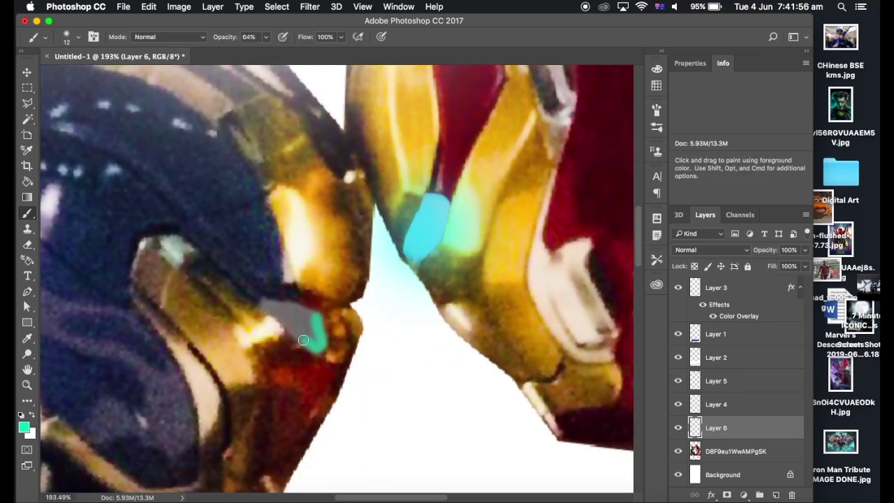
{"action": "scroll", "coordinate": [310, 339], "scroll_direction": "down", "scroll_amount": 3}
- Outline Rescue's grey eye slit with the Polygonal Lasso while Layer 6 is hidden
{"action": "scroll", "coordinate": [310, 342], "scroll_direction": "down", "scroll_amount": 4}
{"action": "scroll", "coordinate": [300, 413], "scroll_direction": "up", "scroll_amount": 10}
{"action": "key", "text": "v"}
{"action": "left_click", "coordinate": [678, 428]}
{"action": "scroll", "coordinate": [314, 279], "scroll_direction": "up", "scroll_amount": 3}
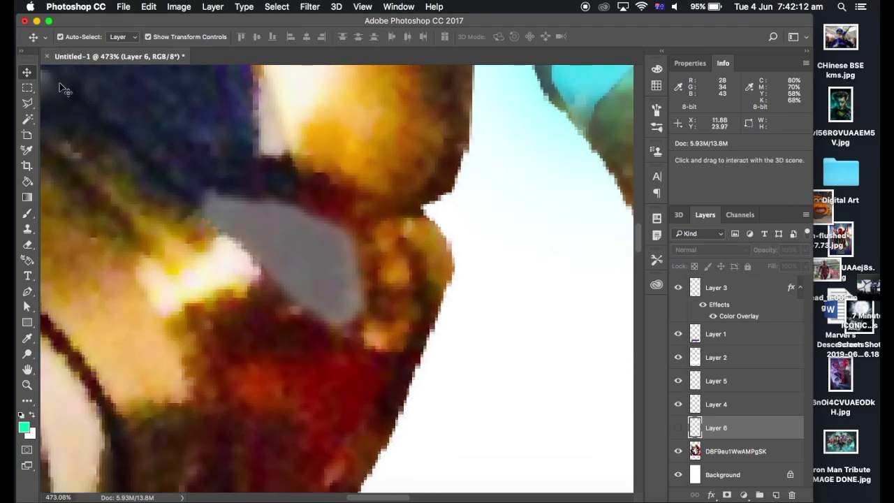
{"action": "key", "text": "l"}
{"action": "left_click", "coordinate": [340, 331]}
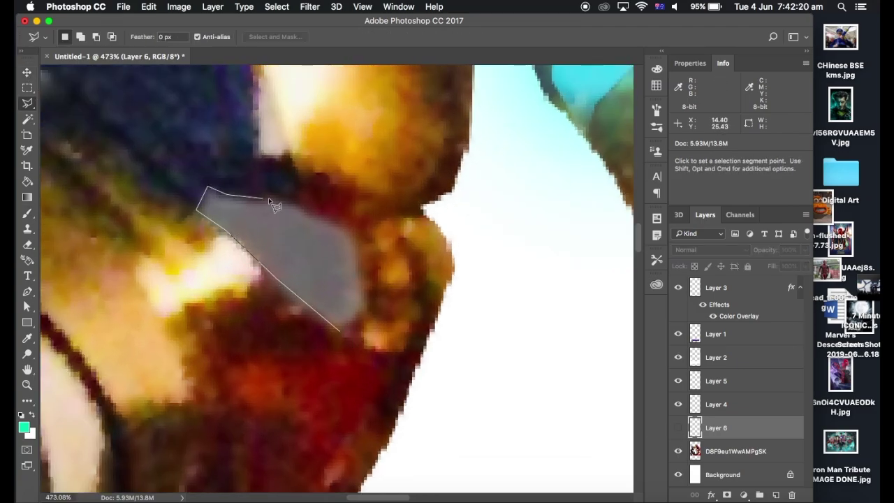
{"action": "left_click", "coordinate": [342, 337]}
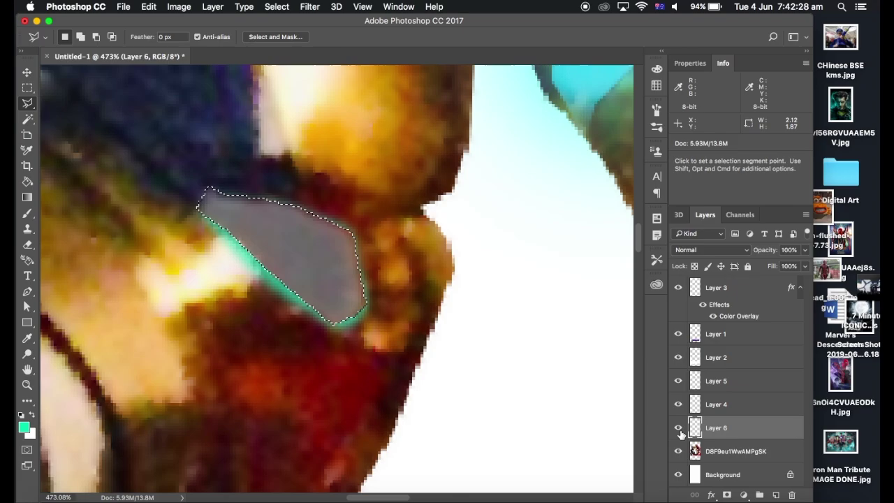
- Show Layer 6 again, fill the eye selection with teal and deselect
{"action": "left_click", "coordinate": [678, 428]}
{"action": "left_click", "coordinate": [276, 6]}
{"action": "scroll", "coordinate": [275, 276], "scroll_direction": "down", "scroll_amount": 2}
{"action": "key", "text": "m"}
{"action": "key", "text": "ctrl+d"}
{"action": "scroll", "coordinate": [274, 276], "scroll_direction": "down", "scroll_amount": 4}
{"action": "scroll", "coordinate": [107, 146], "scroll_direction": "up", "scroll_amount": 3}
{"action": "scroll", "coordinate": [107, 146], "scroll_direction": "up", "scroll_amount": 3}
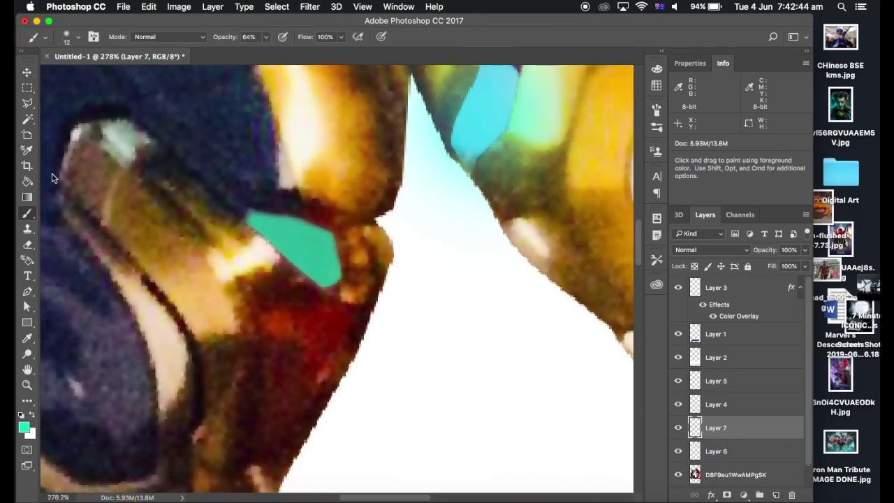
- Enlarge the brush and lower its opacity for a faint glow on Layer 7
{"action": "left_click", "coordinate": [78, 36]}
{"action": "left_click_drag", "start_coordinate": [91, 73], "coordinate": [114, 74]}
{"action": "left_click", "coordinate": [265, 37]}
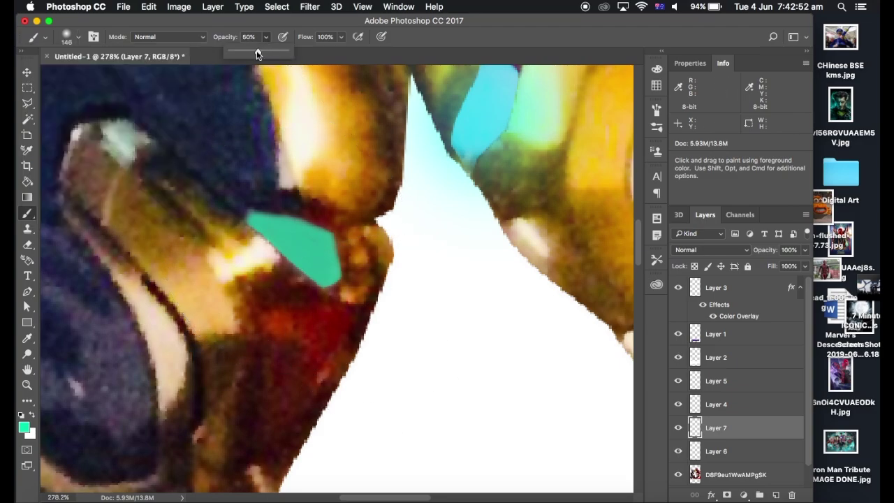
{"action": "scroll", "coordinate": [290, 241], "scroll_direction": "down", "scroll_amount": 5}
{"action": "left_click_drag", "start_coordinate": [252, 51], "coordinate": [256, 55]}
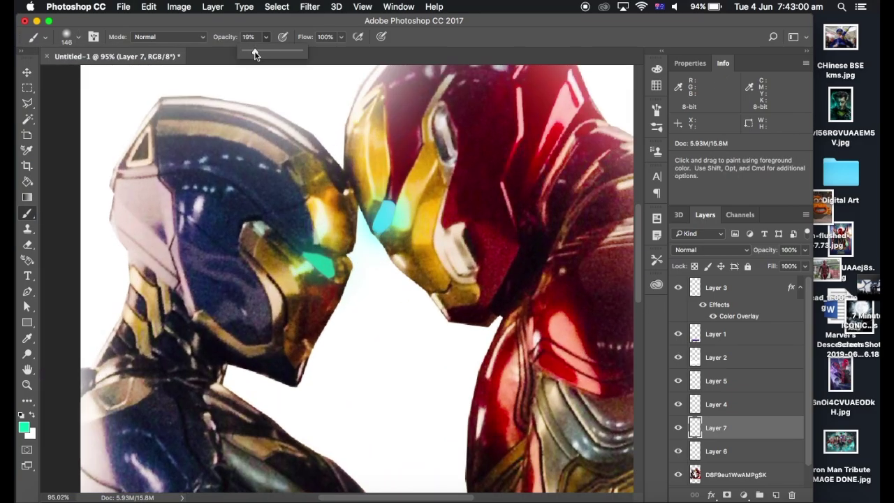
- Set Layer 7's blend mode to Screen after trying Overlay
{"action": "left_click", "coordinate": [713, 250]}
{"action": "left_click", "coordinate": [707, 381]}
{"action": "left_click", "coordinate": [720, 249]}
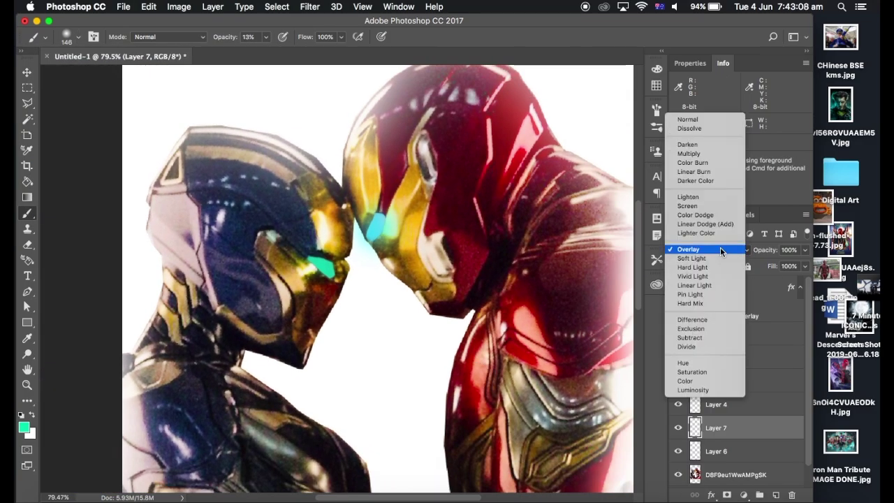
{"action": "left_click", "coordinate": [688, 187]}
{"action": "left_click", "coordinate": [713, 250]}
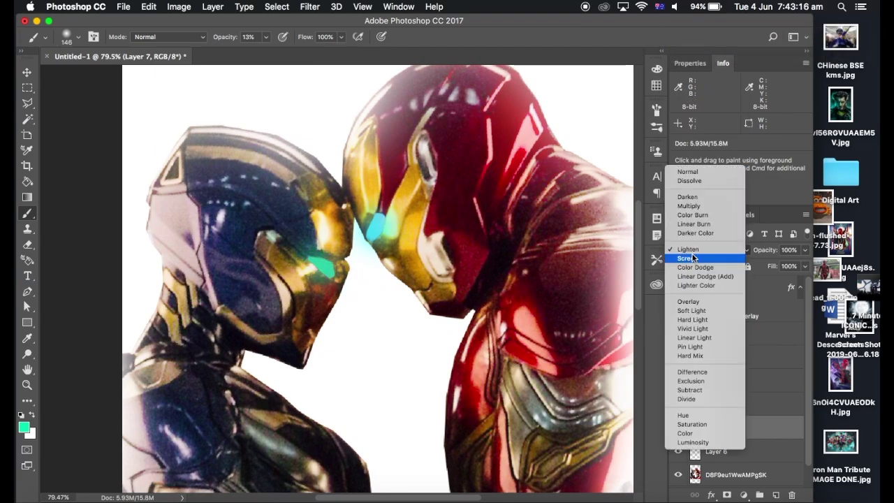
{"action": "scroll", "coordinate": [335, 279], "scroll_direction": "down", "scroll_amount": 3}
{"action": "scroll", "coordinate": [593, 124], "scroll_direction": "up", "scroll_amount": 3}
{"action": "scroll", "coordinate": [593, 123], "scroll_direction": "down", "scroll_amount": 2}
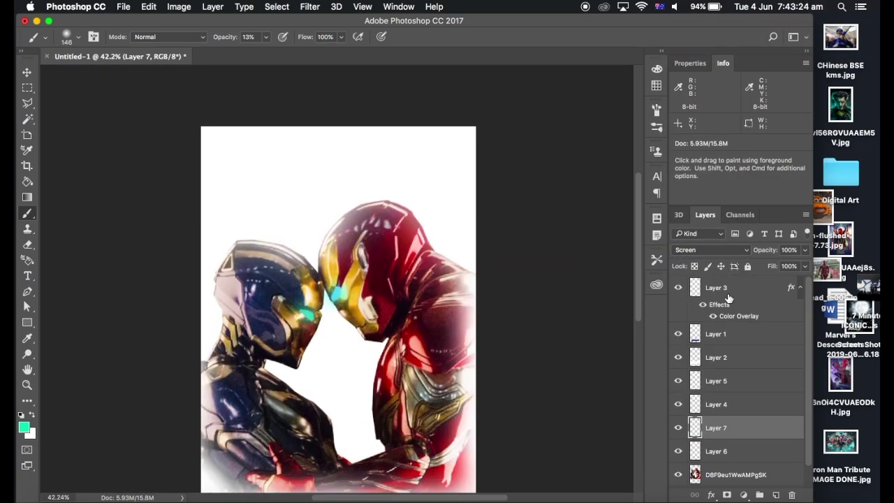
{"action": "key", "text": "t"}
{"action": "left_click", "coordinate": [313, 272]}
- Add the tagline 'PART OF THE JOURNEY IS THE END.' in dark purple near the poster top
{"action": "scroll", "coordinate": [314, 272], "scroll_direction": "up", "scroll_amount": 3}
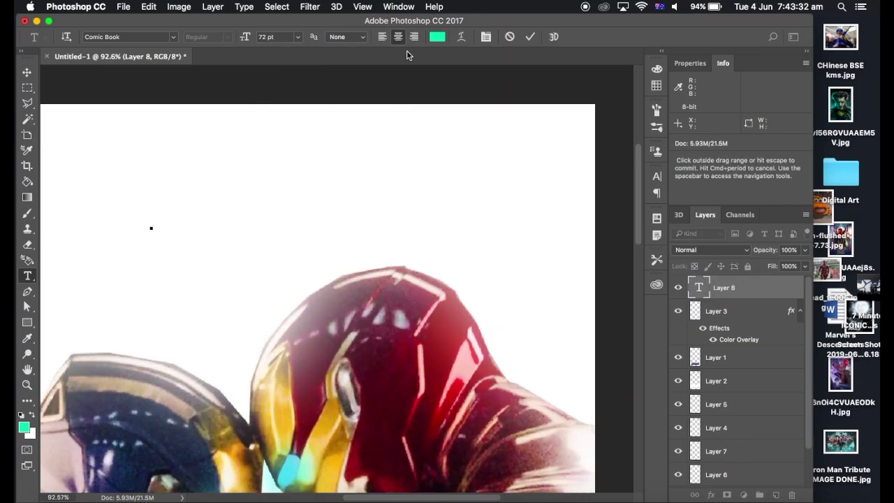
{"action": "left_click", "coordinate": [437, 37]}
{"action": "left_click", "coordinate": [316, 152]}
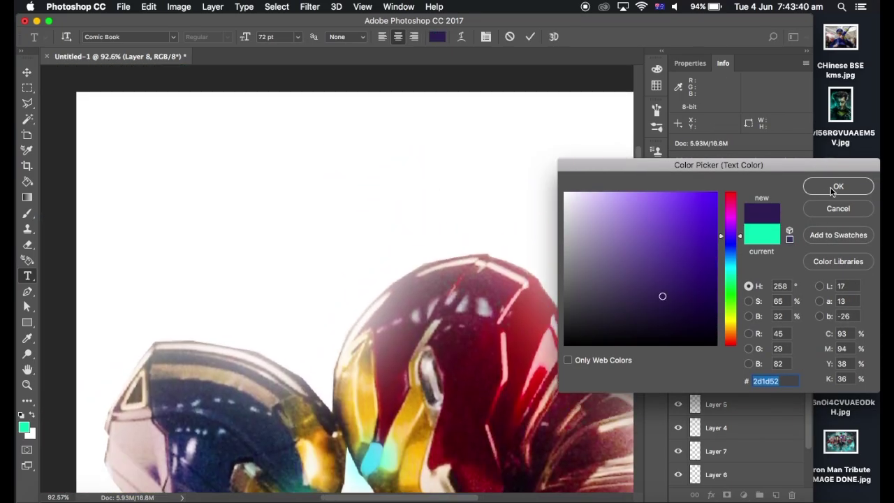
{"action": "left_click", "coordinate": [837, 187]}
{"action": "type", "text": "PAR"}
{"action": "type", "text": "URNET"}
{"action": "key", "text": "ctrl+Return"}
{"action": "key", "text": "v"}
{"action": "left_click_drag", "start_coordinate": [314, 253], "coordinate": [343, 125]}
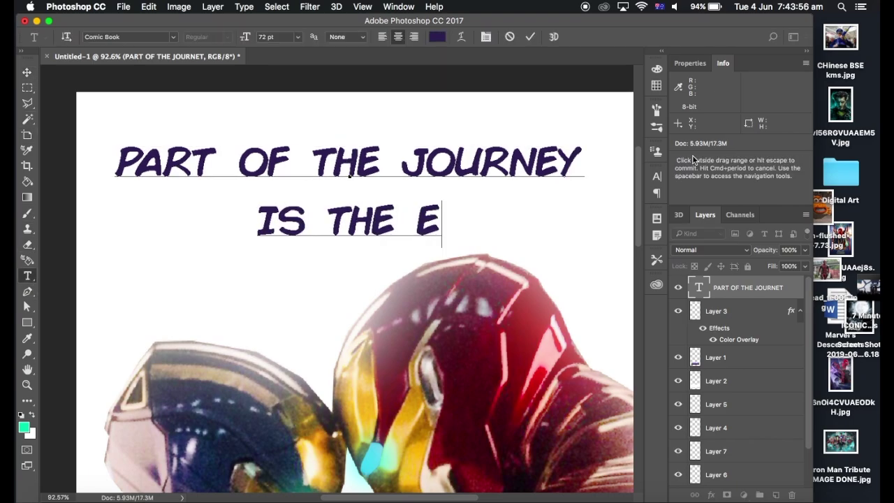
- Set the tagline font to Adobe Garamond Pro at 36 pt
{"action": "left_click", "coordinate": [174, 36]}
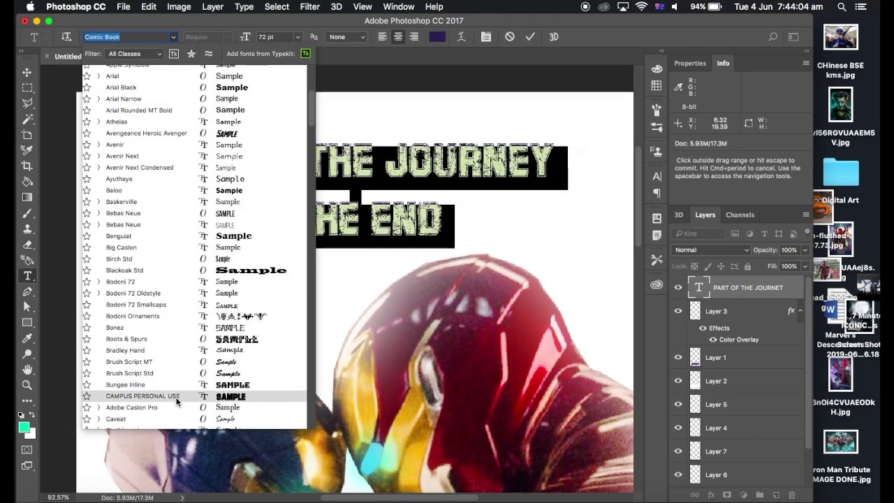
{"action": "scroll", "coordinate": [177, 349], "scroll_direction": "down", "scroll_amount": 5}
{"action": "left_click", "coordinate": [189, 364]}
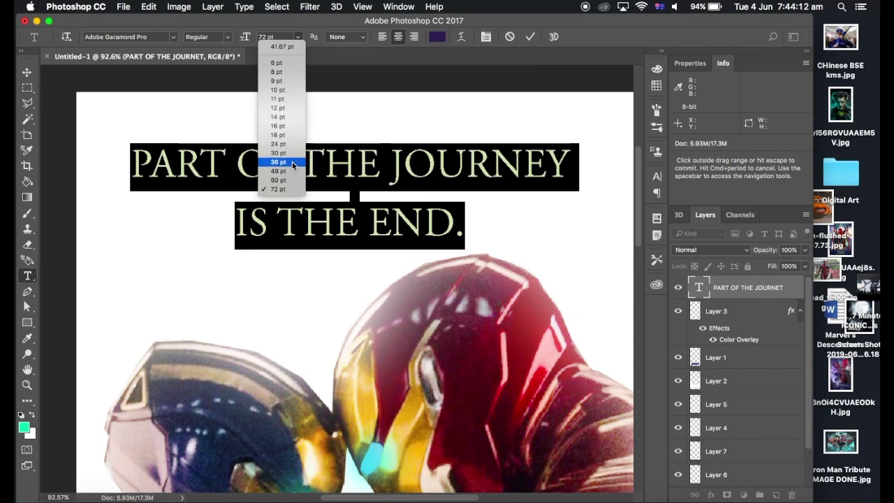
{"action": "left_click", "coordinate": [278, 161]}
{"action": "key", "text": "ctrl+Return"}
- Scale the tagline text layer up with Free Transform and commit it
{"action": "key", "text": "v"}
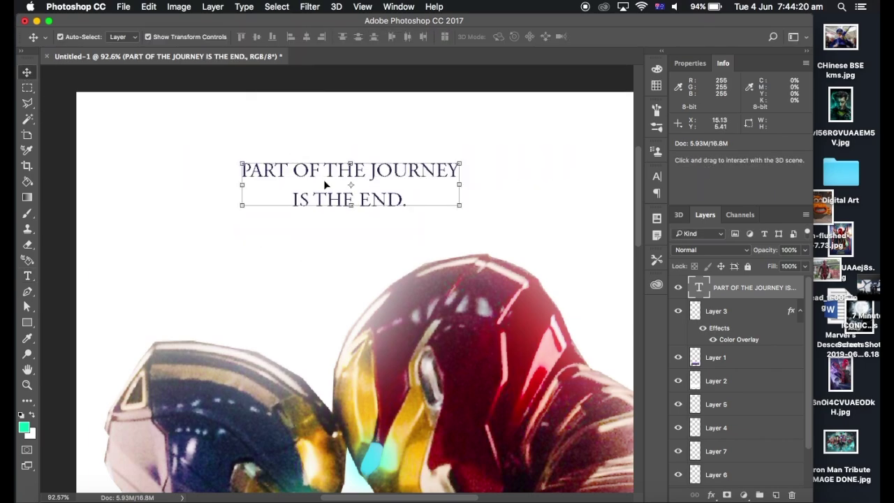
{"action": "key", "text": "ctrl+minus"}
{"action": "key", "text": "ctrl+t"}
{"action": "left_click_drag", "start_coordinate": [290, 187], "coordinate": [286, 180]}
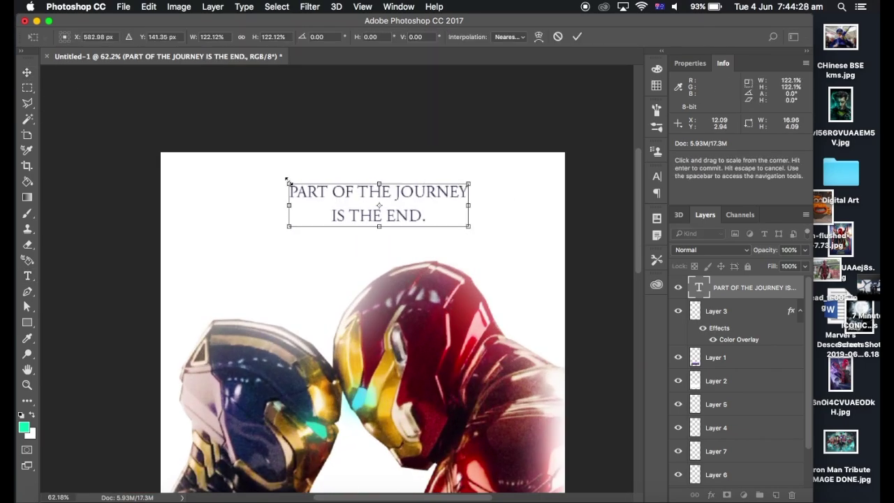
{"action": "scroll", "coordinate": [315, 190], "scroll_direction": "down", "scroll_amount": 5}
{"action": "scroll", "coordinate": [340, 272], "scroll_direction": "up", "scroll_amount": 5}
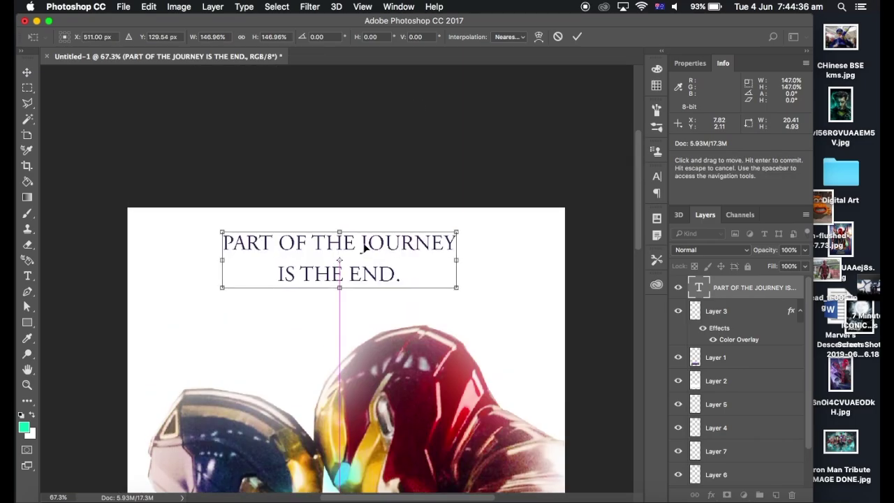
{"action": "scroll", "coordinate": [370, 231], "scroll_direction": "up", "scroll_amount": 3}
{"action": "scroll", "coordinate": [323, 225], "scroll_direction": "down", "scroll_amount": 3}
{"action": "key", "text": "Return"}
{"action": "scroll", "coordinate": [525, 140], "scroll_direction": "down", "scroll_amount": 3}
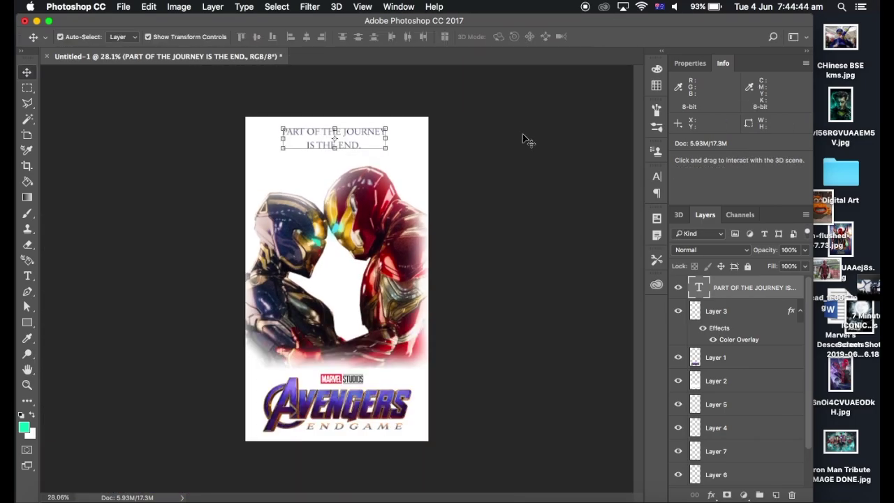
{"action": "scroll", "coordinate": [326, 280], "scroll_direction": "up", "scroll_amount": 5}
{"action": "scroll", "coordinate": [330, 232], "scroll_direction": "up", "scroll_amount": 3}
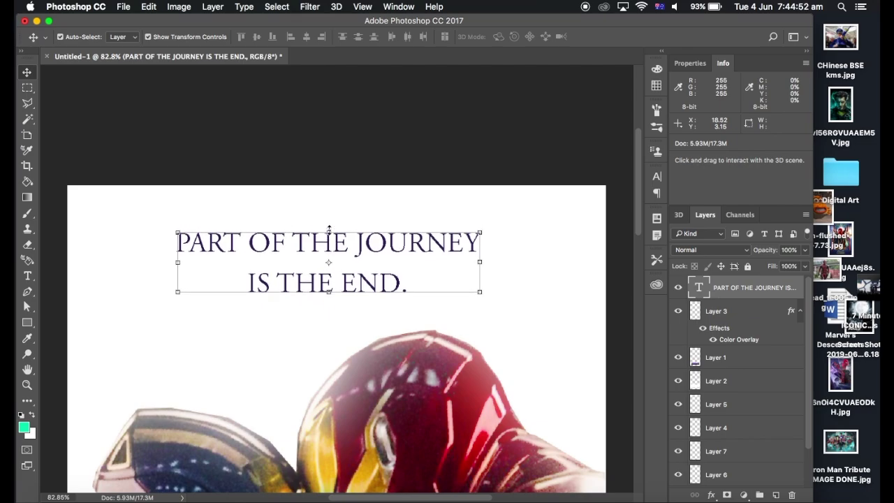
{"action": "scroll", "coordinate": [333, 218], "scroll_direction": "down", "scroll_amount": 3}
{"action": "scroll", "coordinate": [419, 265], "scroll_direction": "up", "scroll_amount": 5}
- Select the figures' image layer and briefly check the Dodge brush presets
{"action": "key", "text": "o"}
{"action": "left_click", "coordinate": [733, 476]}
{"action": "left_click", "coordinate": [70, 36]}
{"action": "key", "text": "Escape"}
{"action": "scroll", "coordinate": [329, 244], "scroll_direction": "down", "scroll_amount": 2}
{"action": "scroll", "coordinate": [329, 244], "scroll_direction": "down", "scroll_amount": 2}
{"action": "key", "text": "v"}
{"action": "scroll", "coordinate": [254, 246], "scroll_direction": "down", "scroll_amount": 3}
{"action": "scroll", "coordinate": [337, 278], "scroll_direction": "up", "scroll_amount": 4}
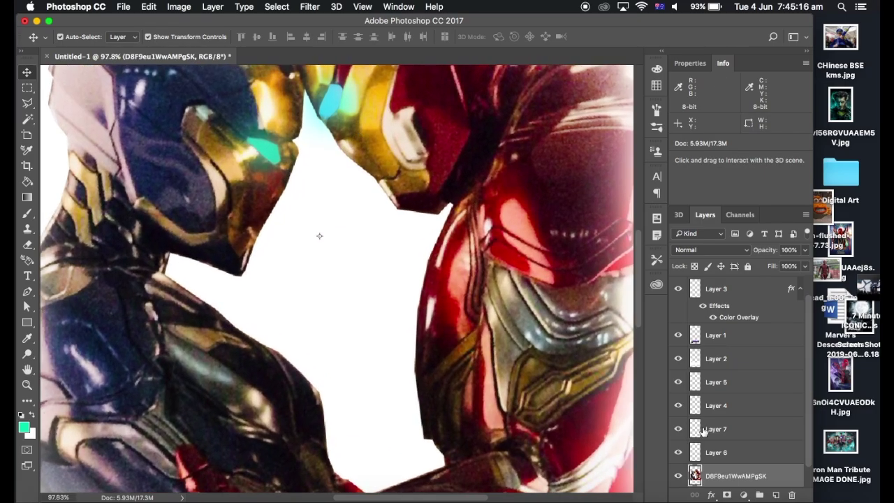
- Paint a soft cyan glow between the two faces on a new layer
{"action": "left_click", "coordinate": [775, 495]}
{"action": "scroll", "coordinate": [320, 315], "scroll_direction": "up", "scroll_amount": 3}
{"action": "key", "text": "b"}
{"action": "left_click", "coordinate": [66, 36]}
{"action": "key", "text": "Return"}
{"action": "left_click", "coordinate": [319, 374]}
{"action": "scroll", "coordinate": [319, 374], "scroll_direction": "down", "scroll_amount": 3}
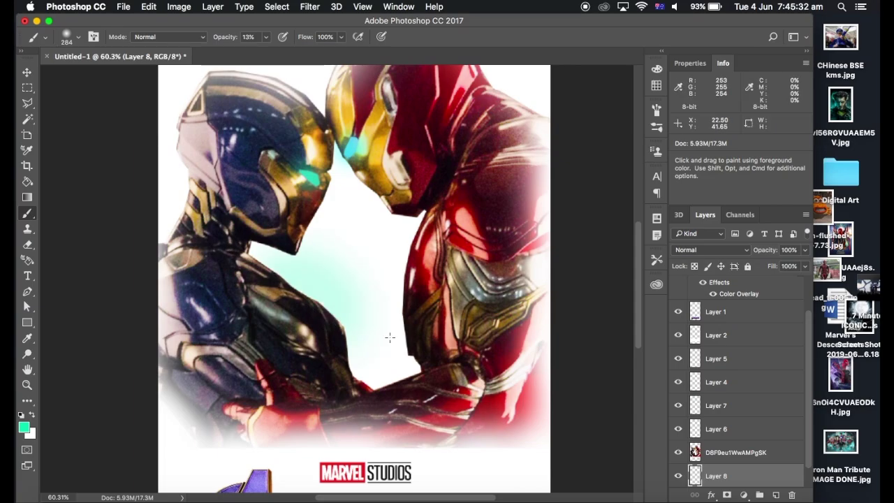
{"action": "scroll", "coordinate": [390, 337], "scroll_direction": "up", "scroll_amount": 1}
{"action": "scroll", "coordinate": [390, 338], "scroll_direction": "up", "scroll_amount": 2}
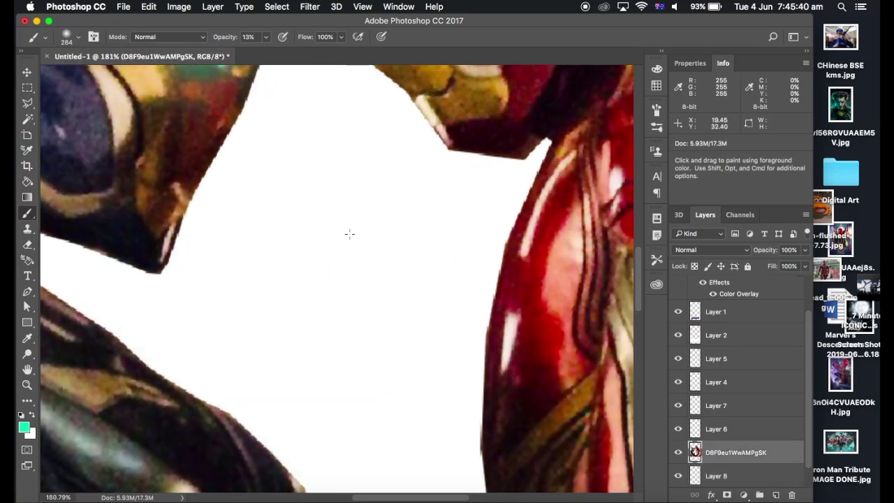
{"action": "scroll", "coordinate": [529, 226], "scroll_direction": "down", "scroll_amount": 5}
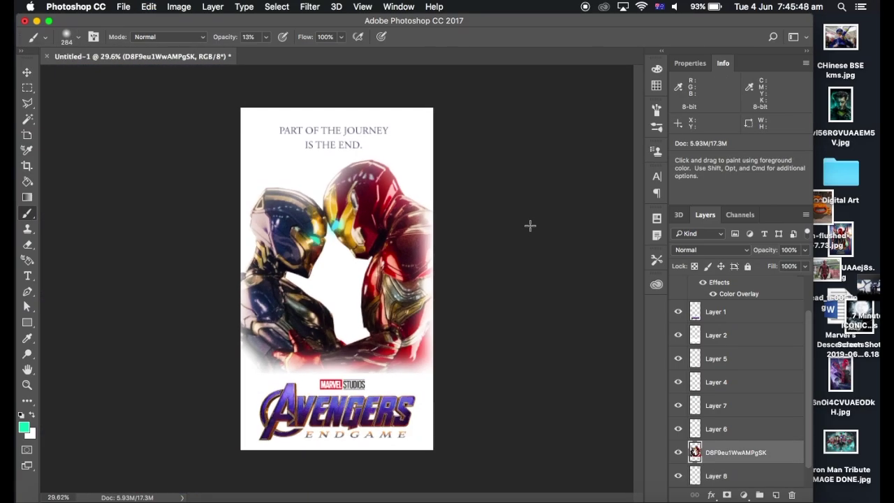
{"action": "scroll", "coordinate": [529, 226], "scroll_direction": "up", "scroll_amount": 2}
{"action": "scroll", "coordinate": [375, 233], "scroll_direction": "up", "scroll_amount": 5}
- Shift Layer 7's teal eye glow up and to the left
{"action": "key", "text": "v"}
{"action": "left_click_drag", "start_coordinate": [331, 230], "coordinate": [299, 188]}
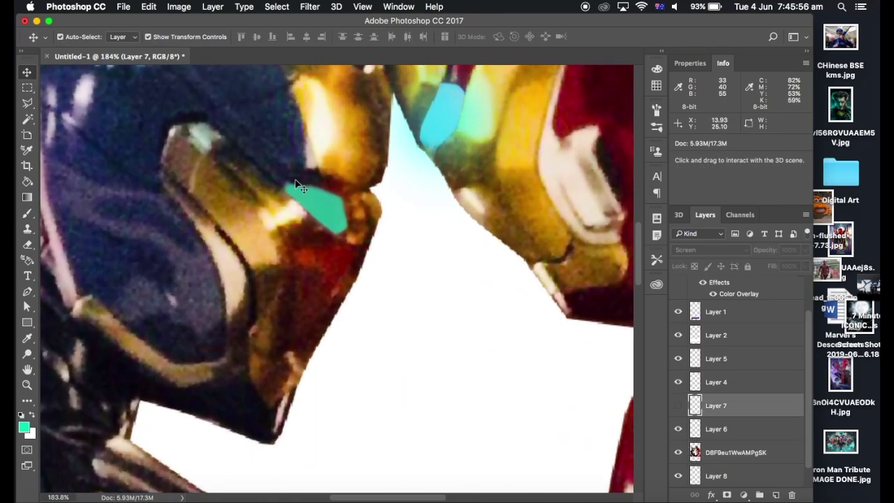
{"action": "scroll", "coordinate": [299, 188], "scroll_direction": "up", "scroll_amount": 2}
- Check the eraser brush settings and make the teal eye glow layer visible again
{"action": "key", "text": "e"}
{"action": "left_click", "coordinate": [66, 37]}
{"action": "key", "text": "Return"}
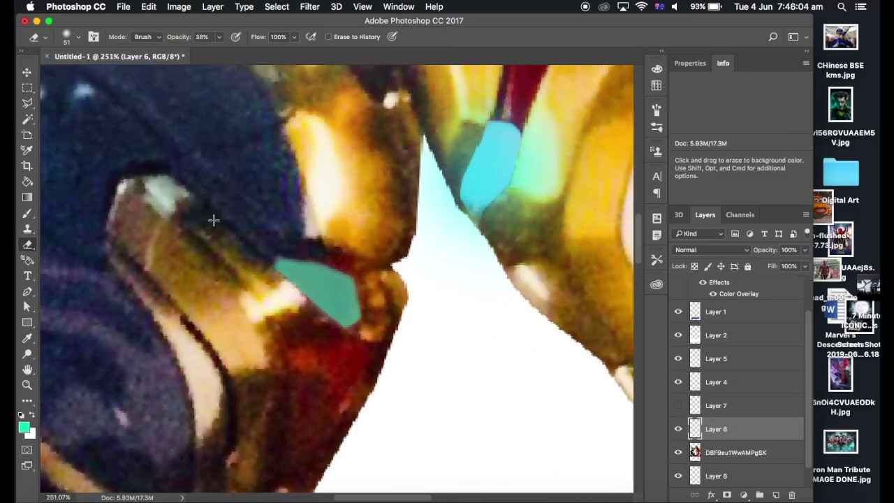
{"action": "scroll", "coordinate": [249, 243], "scroll_direction": "down", "scroll_amount": 2}
{"action": "left_click", "coordinate": [677, 405]}
{"action": "scroll", "coordinate": [448, 306], "scroll_direction": "down", "scroll_amount": 2}
{"action": "scroll", "coordinate": [447, 306], "scroll_direction": "up", "scroll_amount": 2}
{"action": "scroll", "coordinate": [447, 306], "scroll_direction": "down", "scroll_amount": 1}
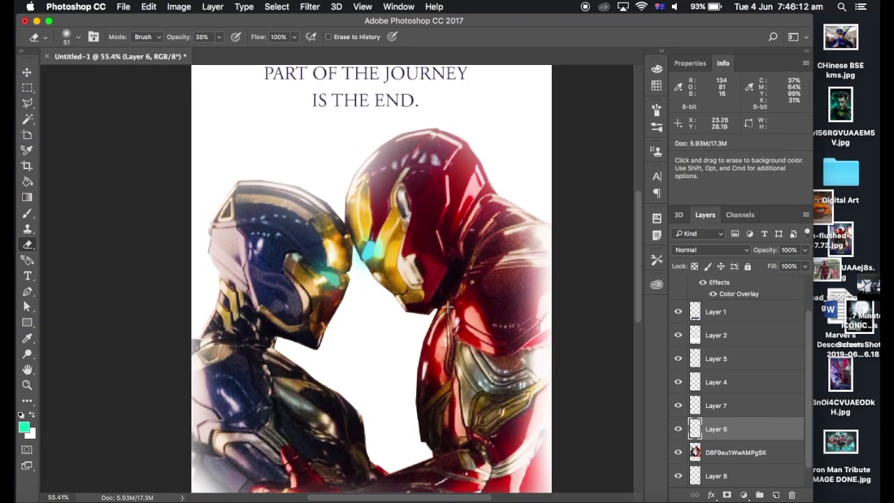
{"action": "scroll", "coordinate": [447, 306], "scroll_direction": "down", "scroll_amount": 1}
{"action": "scroll", "coordinate": [100, 181], "scroll_direction": "up", "scroll_amount": 2}
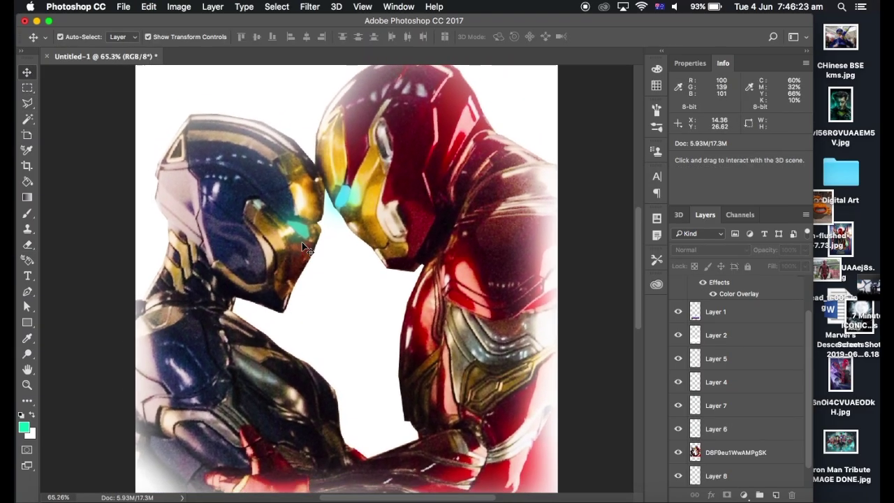
{"action": "scroll", "coordinate": [302, 241], "scroll_direction": "down", "scroll_amount": 2}
{"action": "scroll", "coordinate": [302, 243], "scroll_direction": "up", "scroll_amount": 3}
- Lower the figures' layer saturation to about -31 with Hue/Saturation
{"action": "left_click", "coordinate": [736, 452]}
{"action": "left_click", "coordinate": [179, 6]}
{"action": "left_click", "coordinate": [322, 105]}
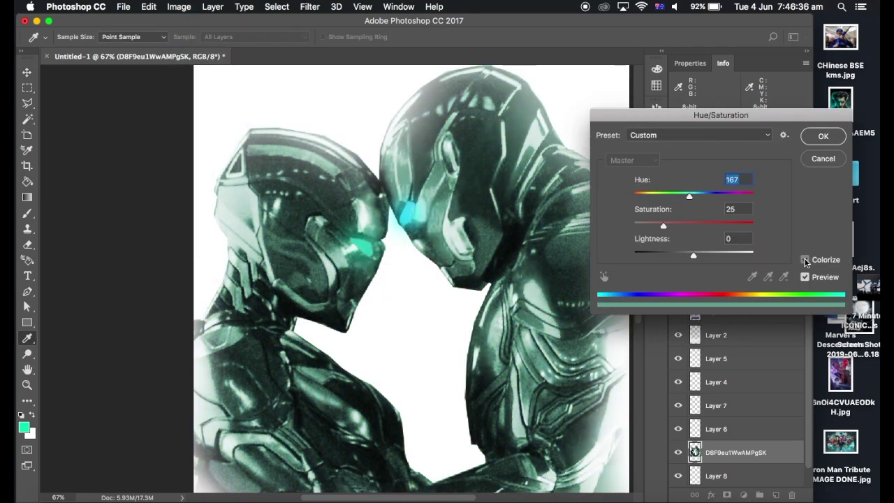
{"action": "left_click_drag", "start_coordinate": [696, 222], "coordinate": [676, 226]}
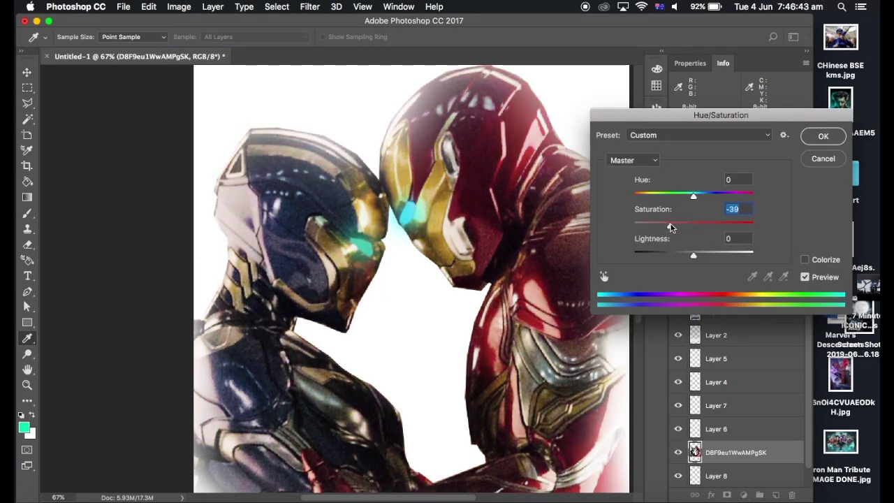
{"action": "key", "text": "Return"}
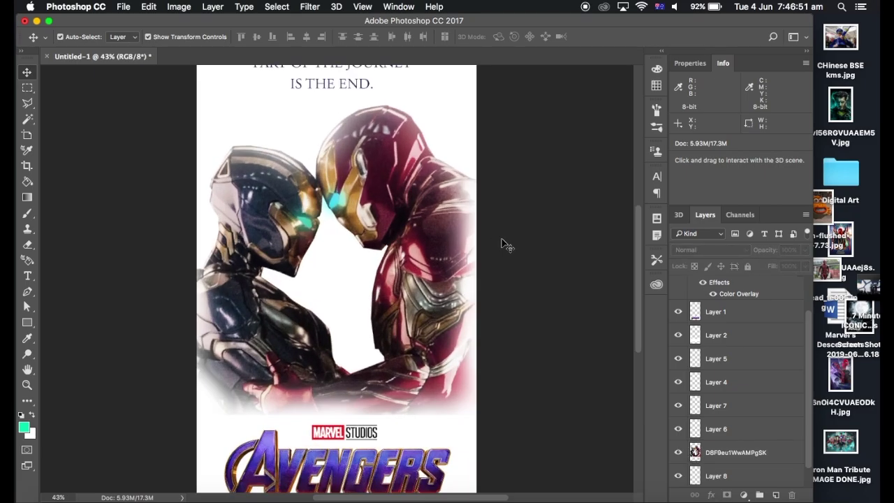
- Set up a 30 px Content-Aware Spot Healing brush to retouch Rescue's helmet
{"action": "scroll", "coordinate": [501, 244], "scroll_direction": "up", "scroll_amount": 5}
{"action": "left_click", "coordinate": [27, 229]}
{"action": "scroll", "coordinate": [337, 276], "scroll_direction": "up", "scroll_amount": 3}
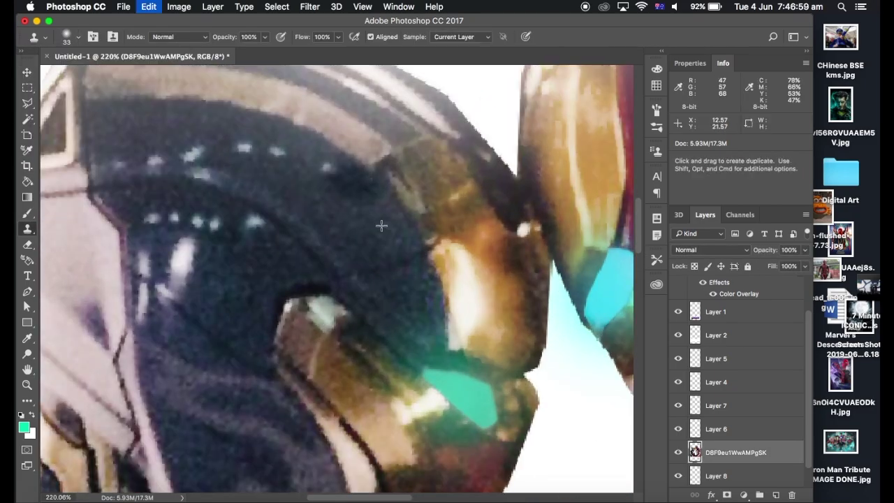
{"action": "scroll", "coordinate": [308, 132], "scroll_direction": "up", "scroll_amount": 4}
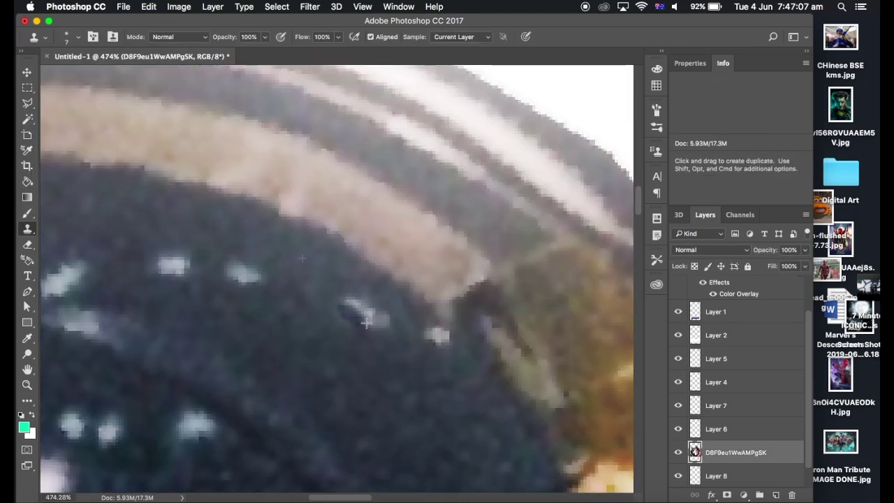
{"action": "scroll", "coordinate": [373, 316], "scroll_direction": "down", "scroll_amount": 3}
{"action": "key", "text": "j"}
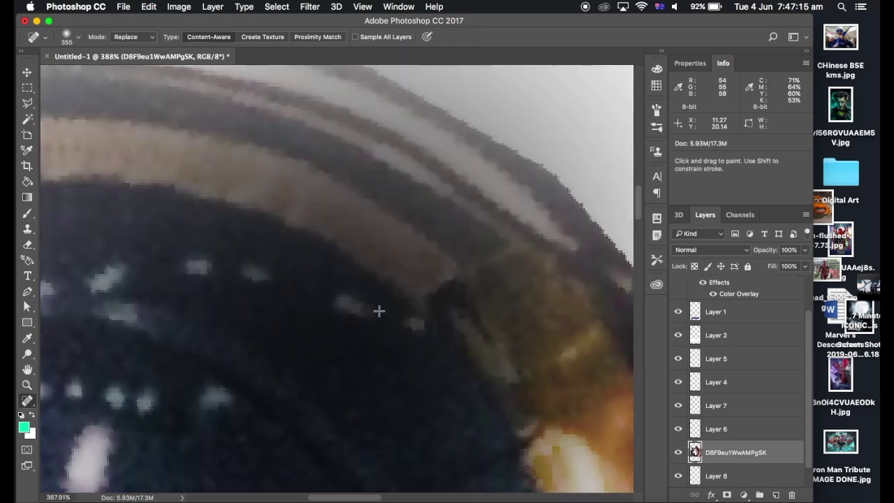
{"action": "left_click", "coordinate": [67, 36]}
{"action": "left_click", "coordinate": [347, 301]}
{"action": "right_click", "coordinate": [346, 301]}
{"action": "left_click", "coordinate": [350, 297]}
{"action": "left_click", "coordinate": [536, 186]}
{"action": "key", "text": "ctrl+0"}
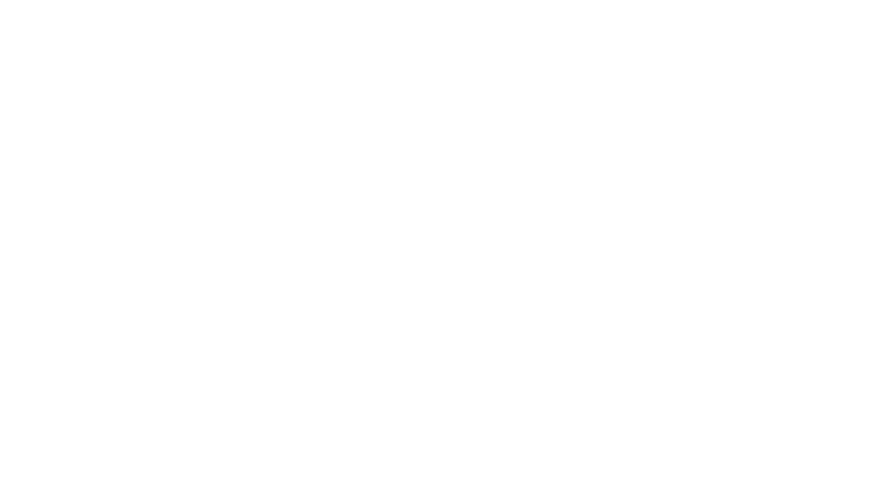